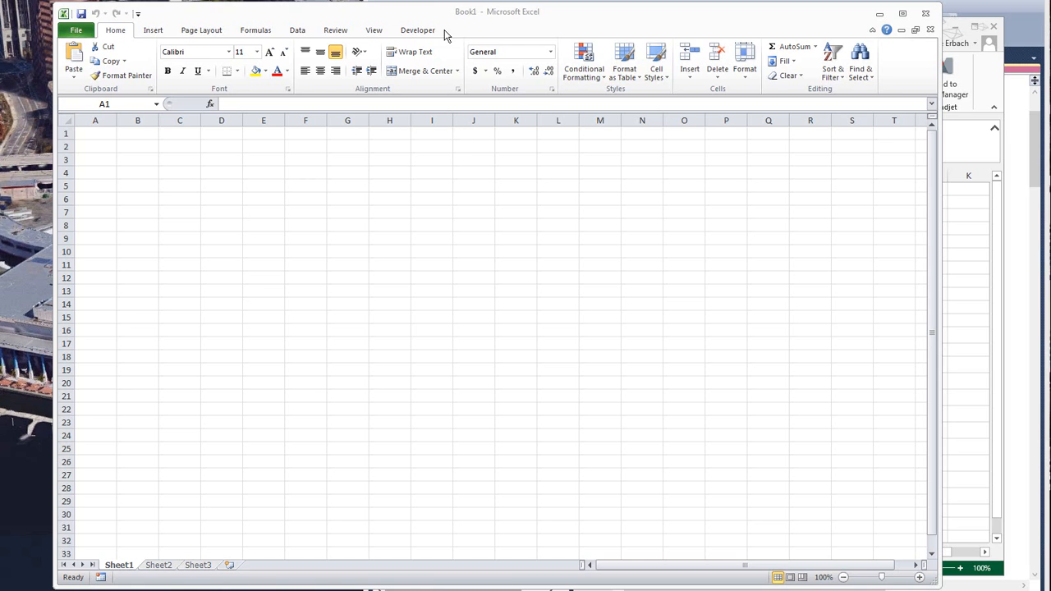
- Enter the title "Receivable Management Historical Aged Trial Balance w/Customer Terms Aging Columns" in cell A1 of Sheet1
click(423, 14)
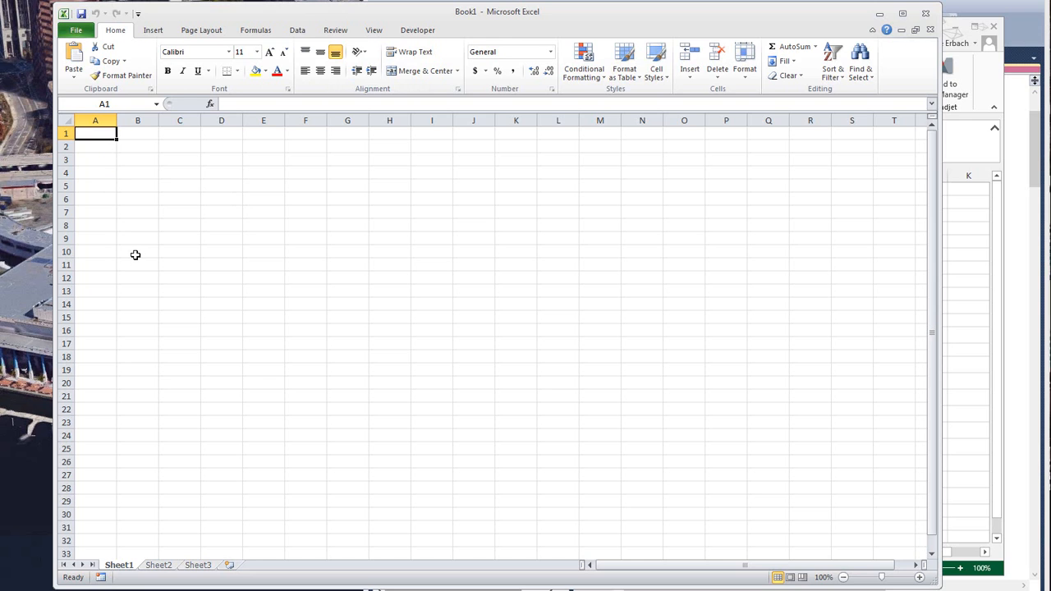
text(Rece)
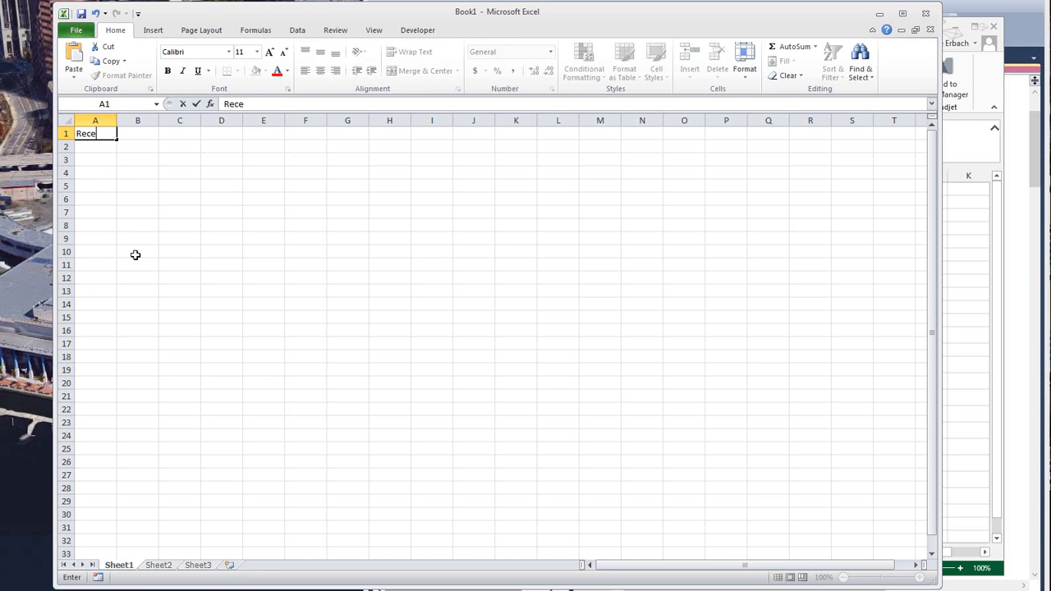
text(ivable Manage)
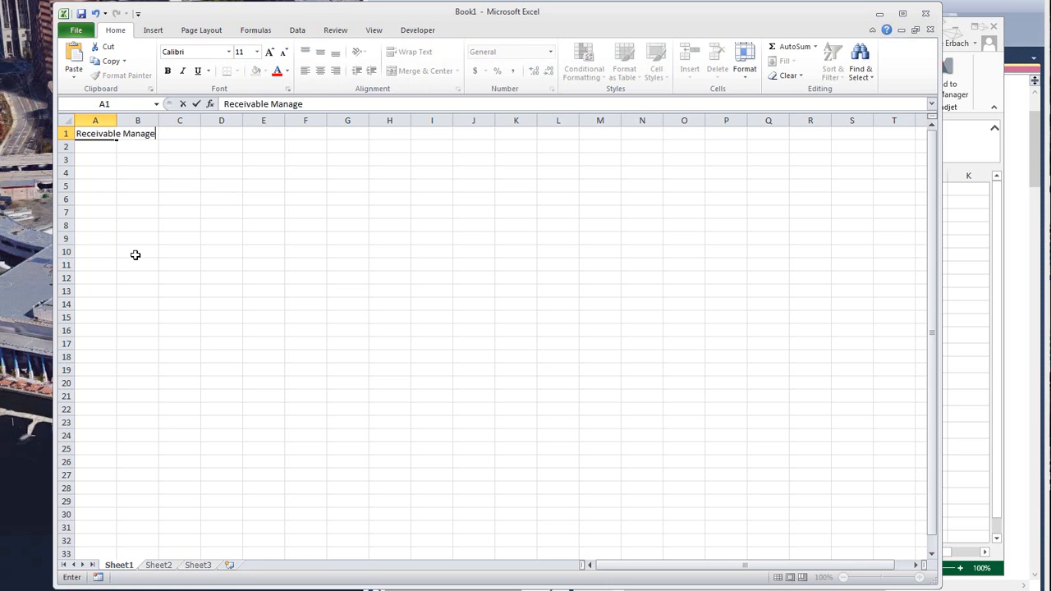
text(ment Historical Aged)
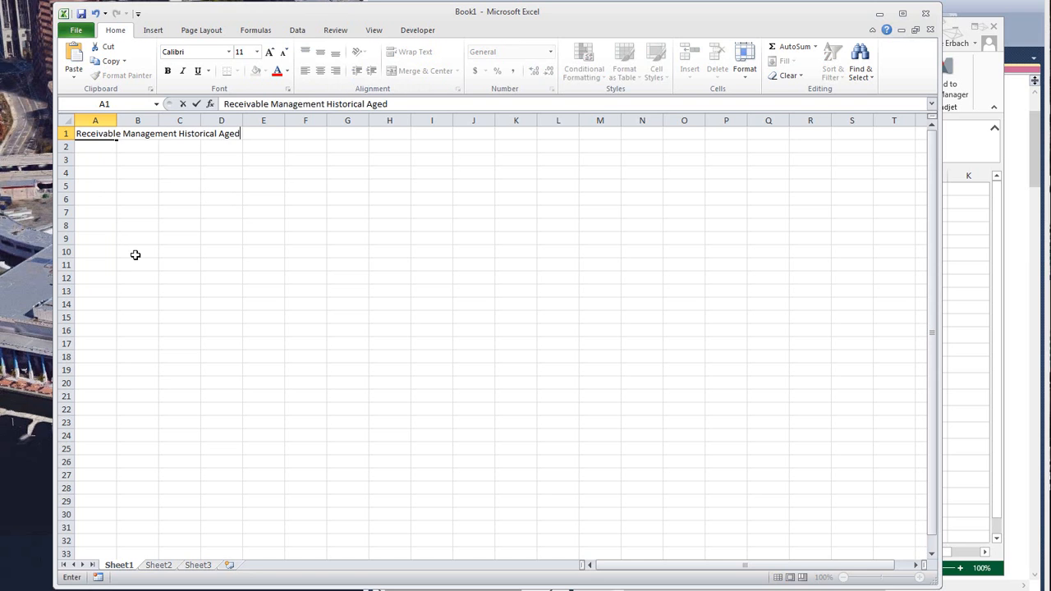
text( Trial Balance)
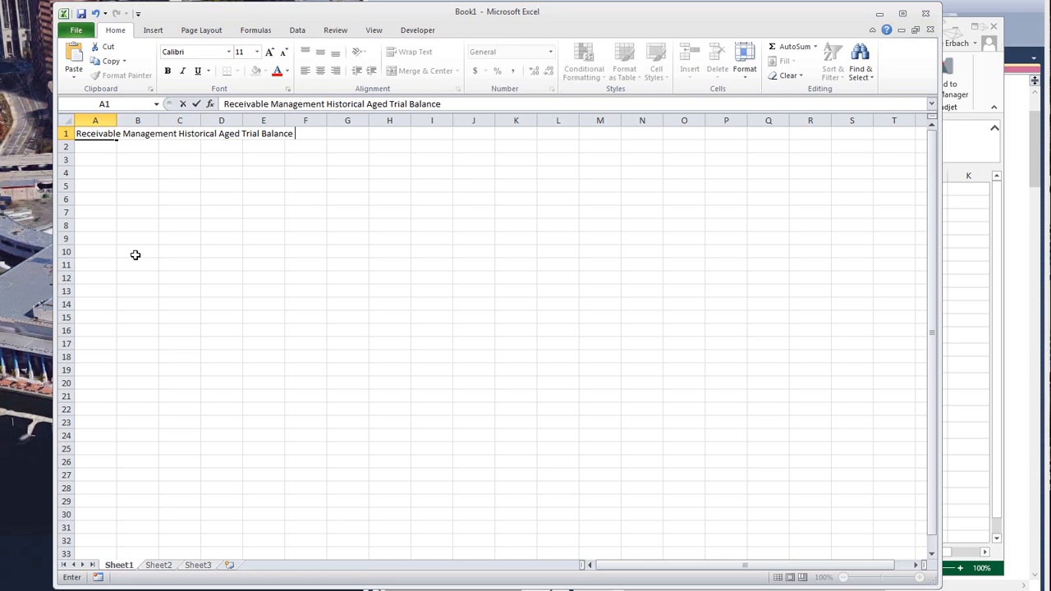
text( w/Customer Terms)
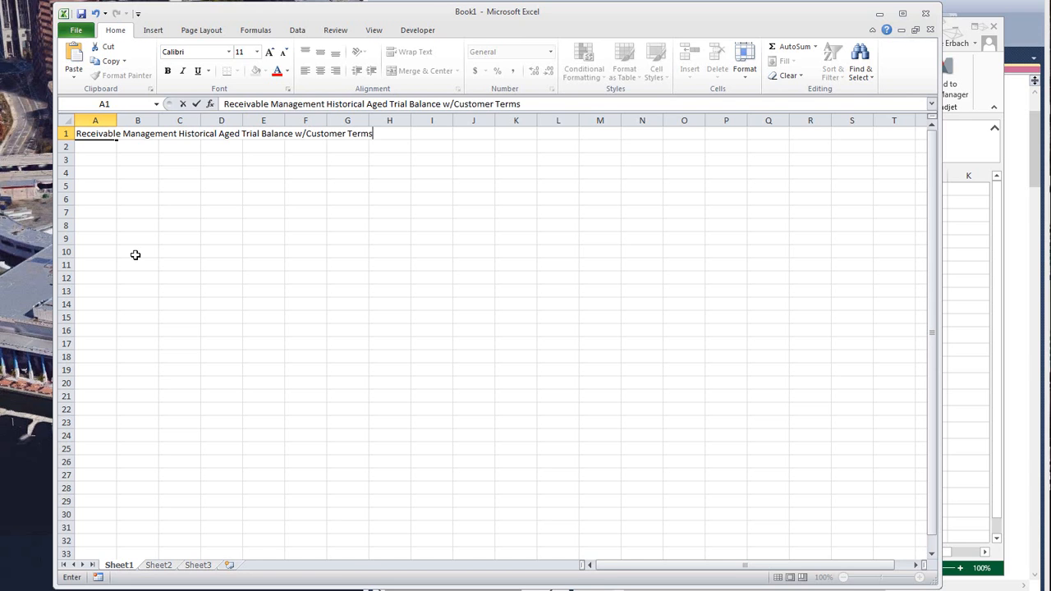
text( Aging Columns)
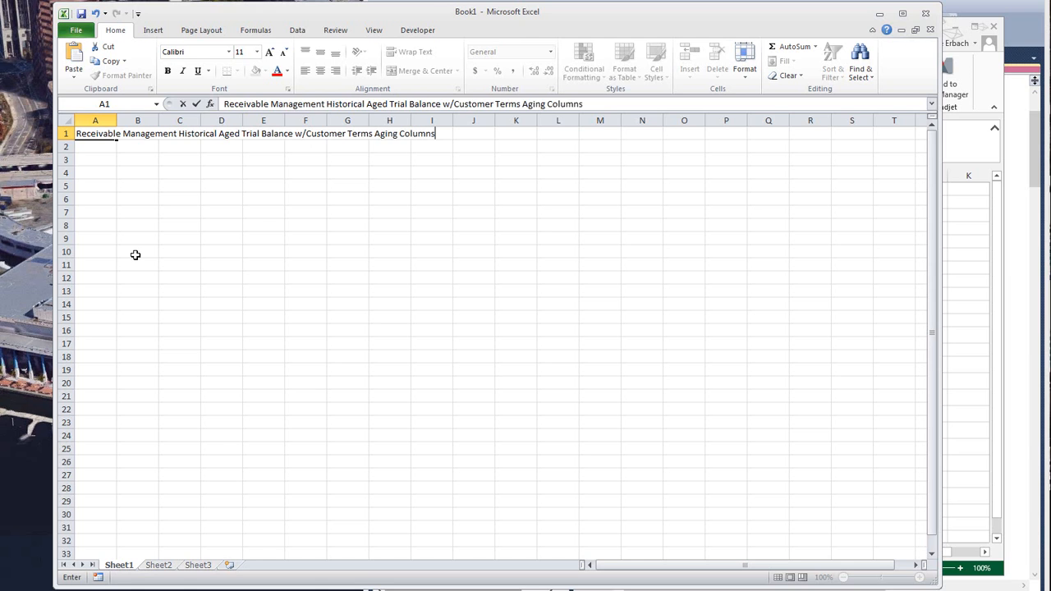
key(Return)
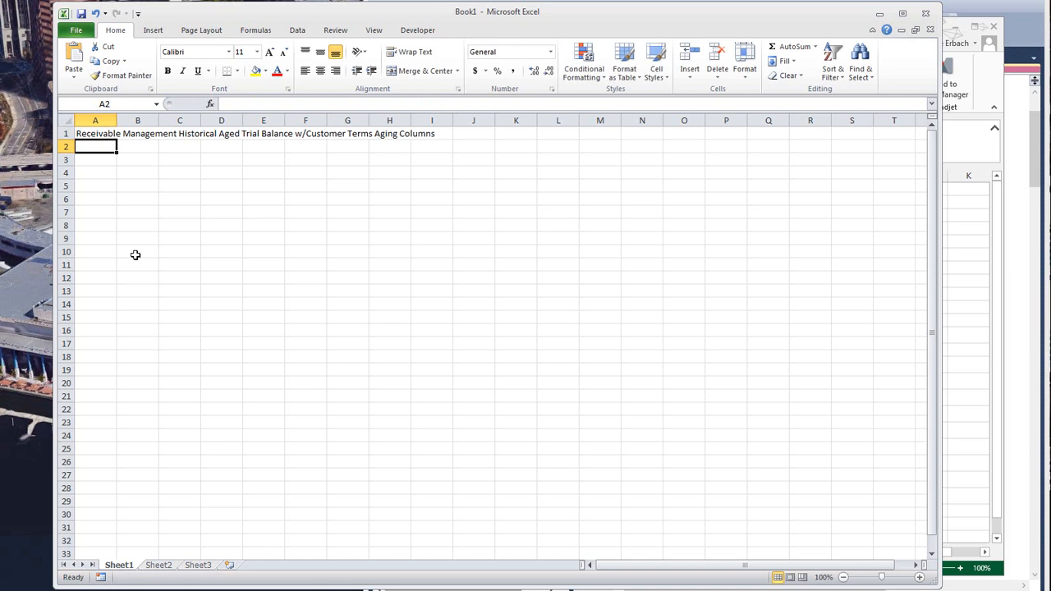
key(Return)
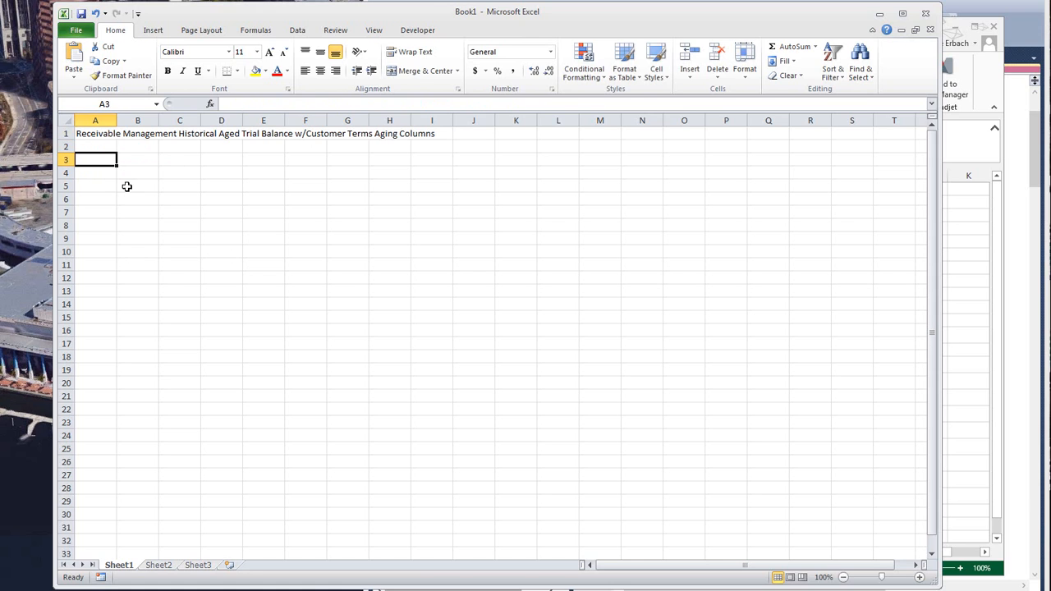
- Format the report title in A1 of Sheet1 as bold 14-point Cambria
click(104, 134)
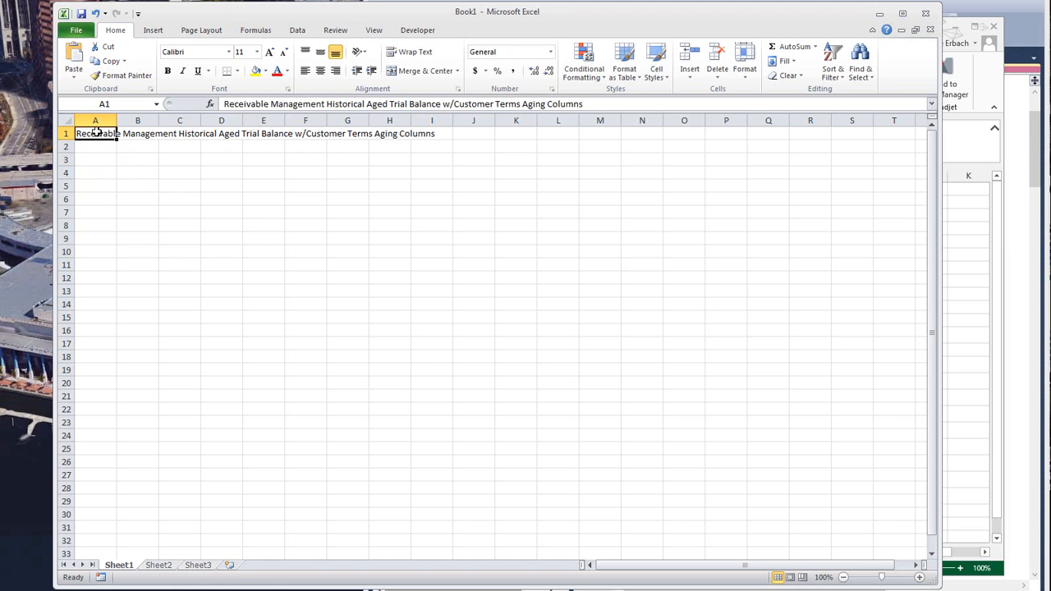
click(270, 53)
click(271, 53)
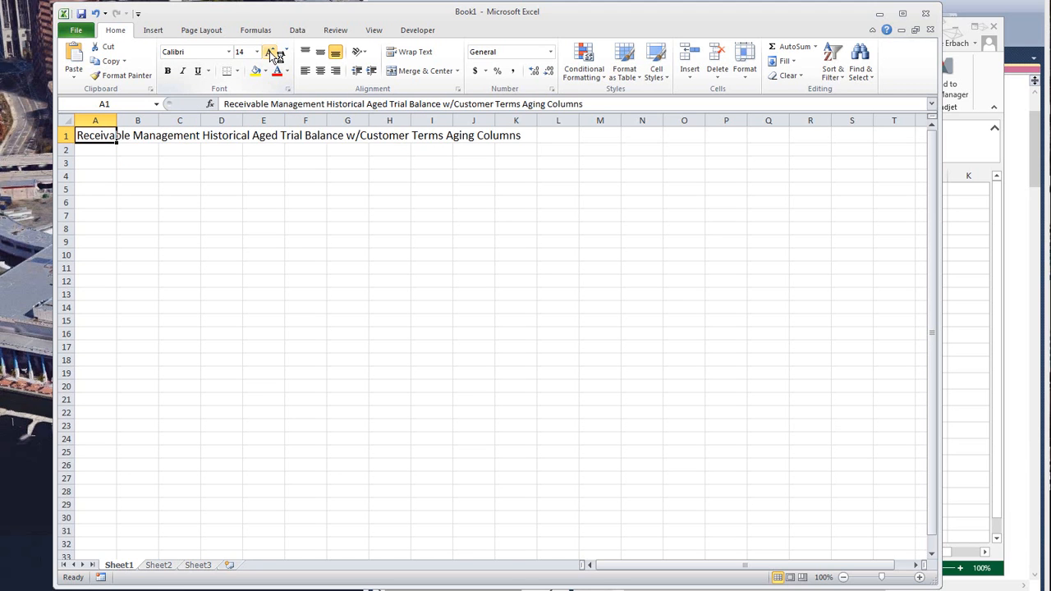
click(212, 55)
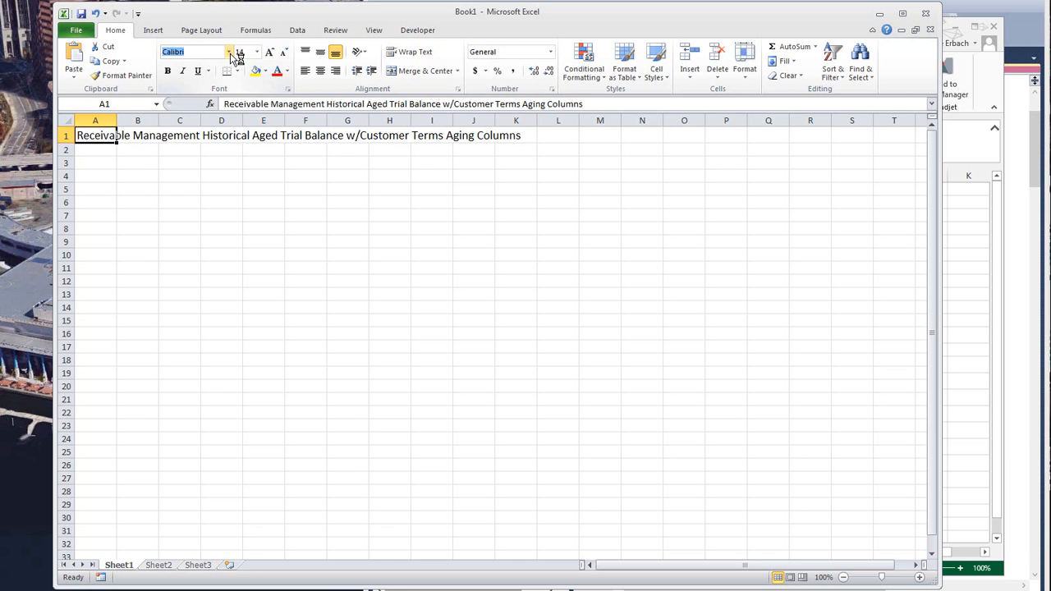
click(230, 53)
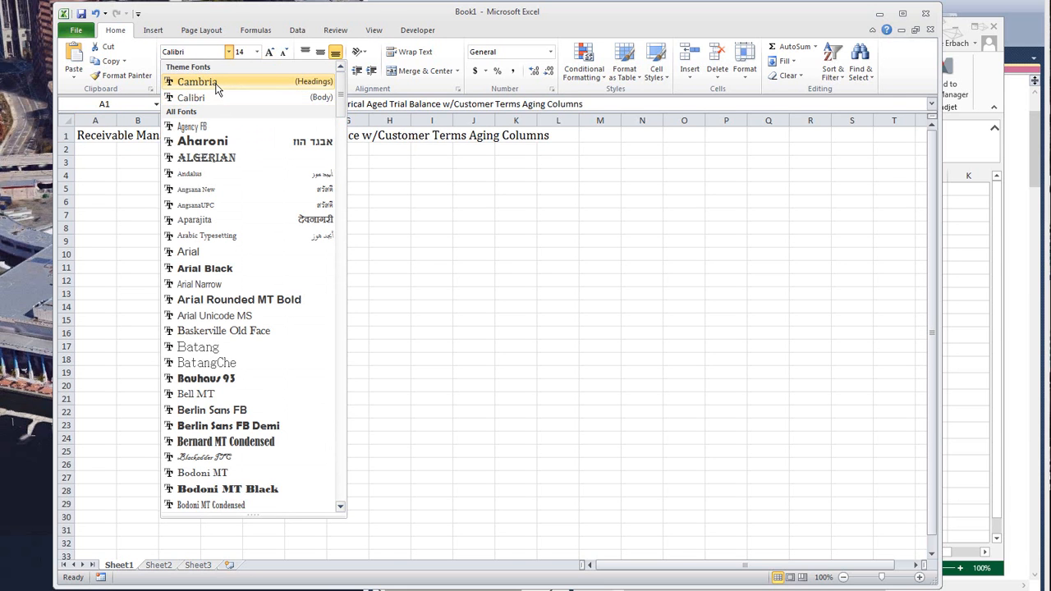
click(215, 82)
click(168, 70)
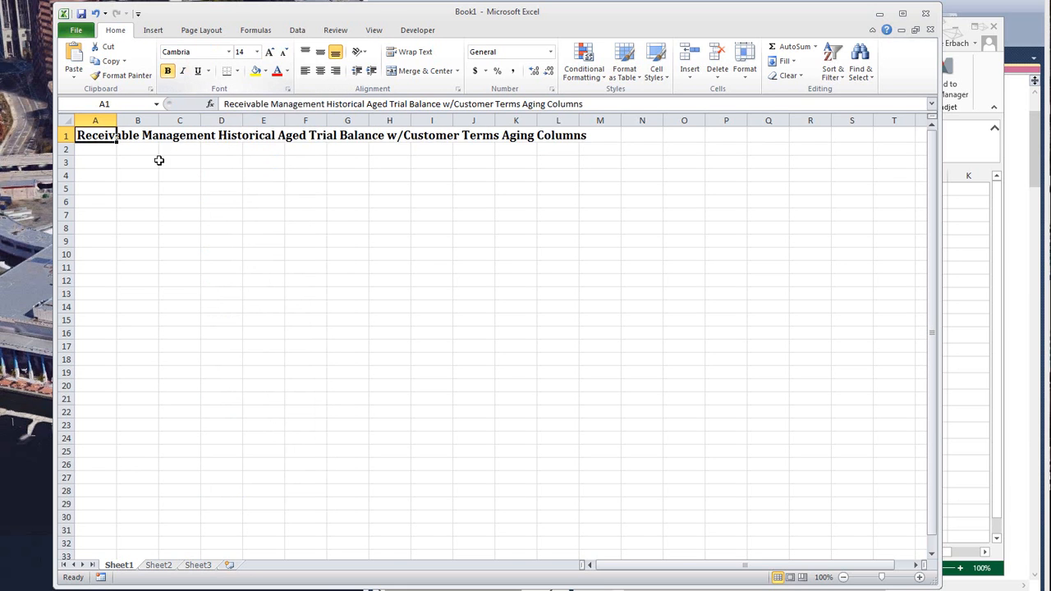
click(97, 162)
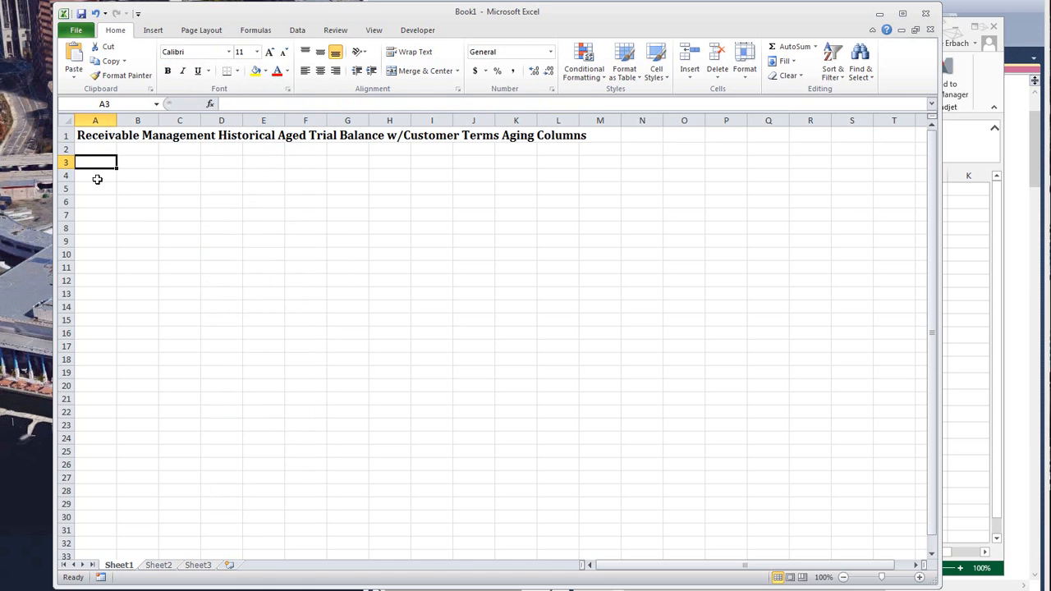
- Enter the heading "Parameters" in cell A1 of Sheet2
click(161, 566)
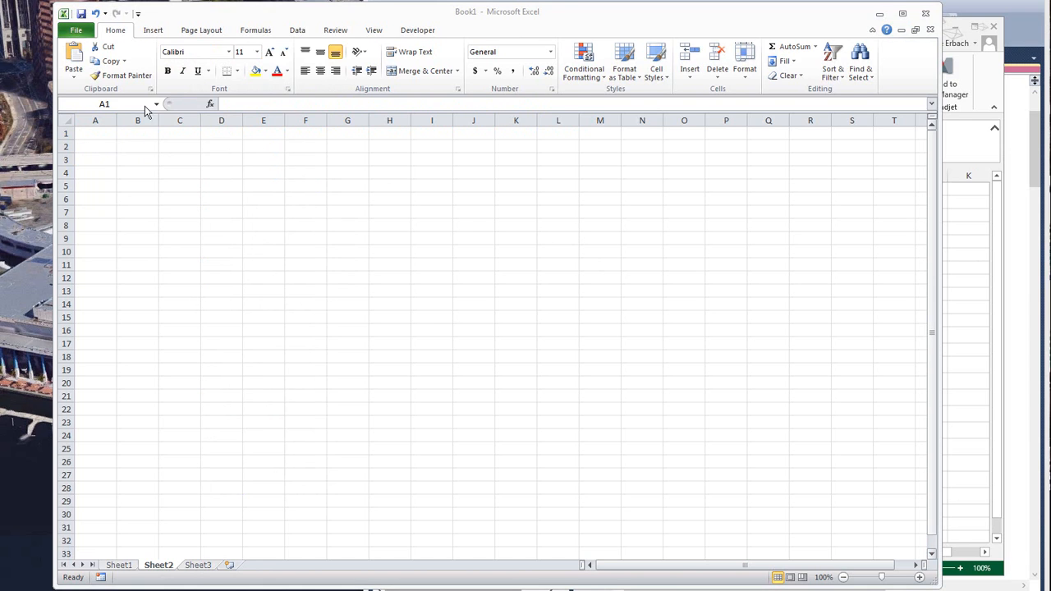
click(102, 137)
text(P)
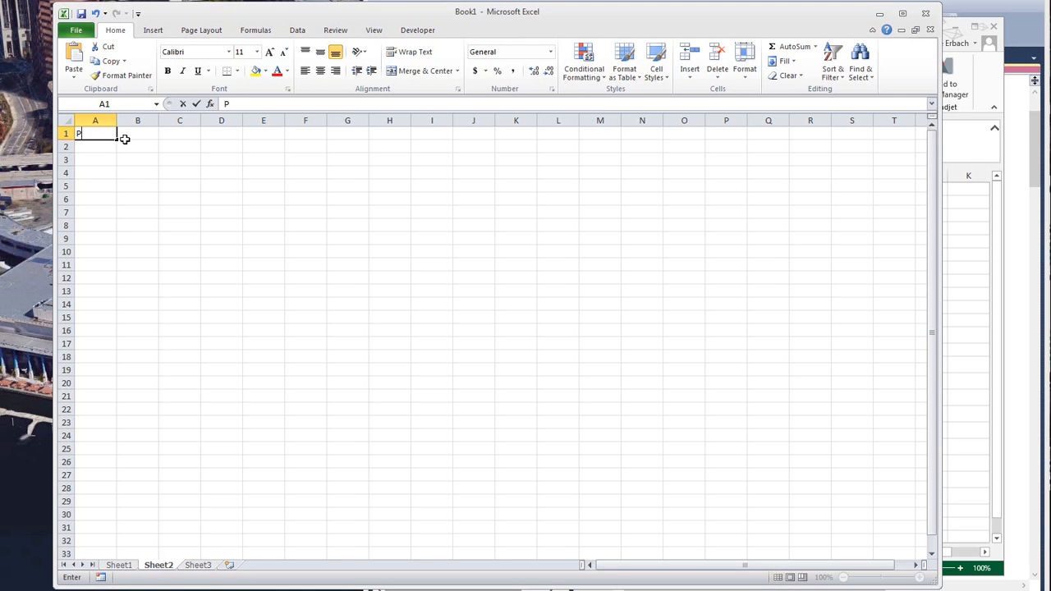
text(arameters)
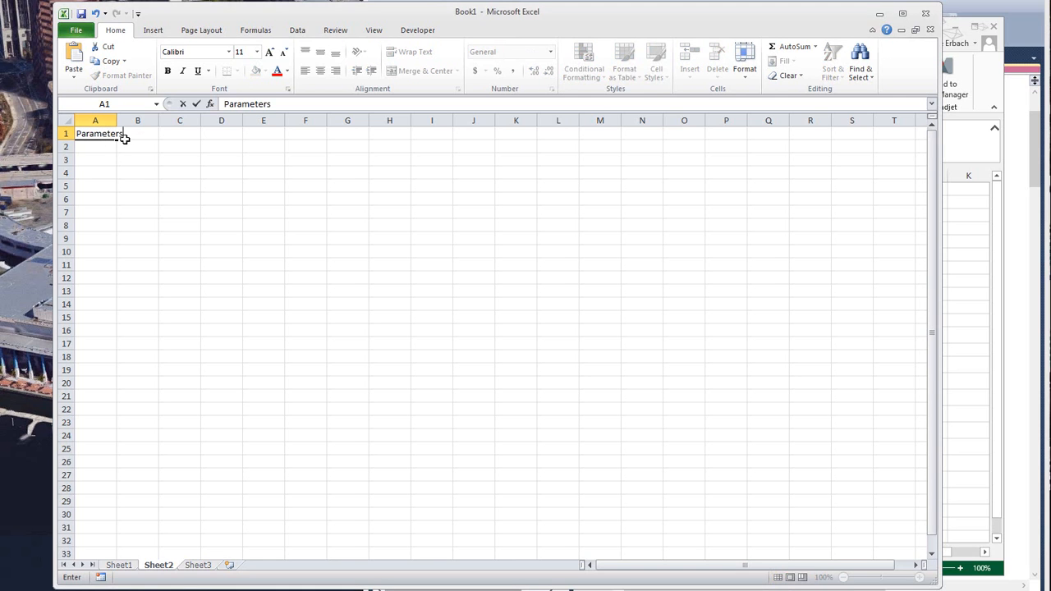
key(Return)
- Format the "Parameters" heading on Sheet2 as bold 14-point Cambria
click(122, 136)
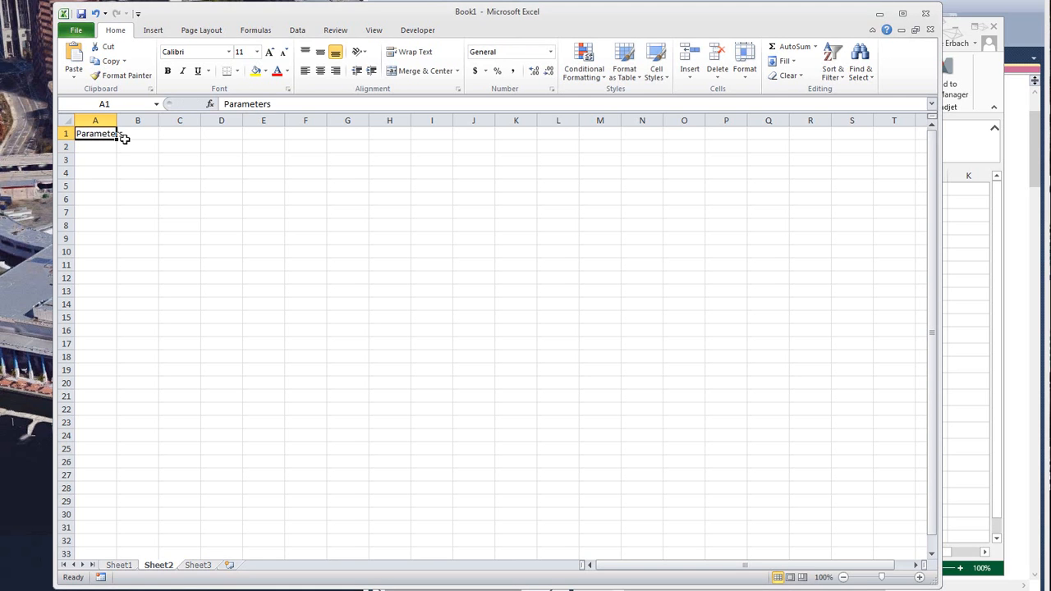
click(270, 52)
click(270, 52)
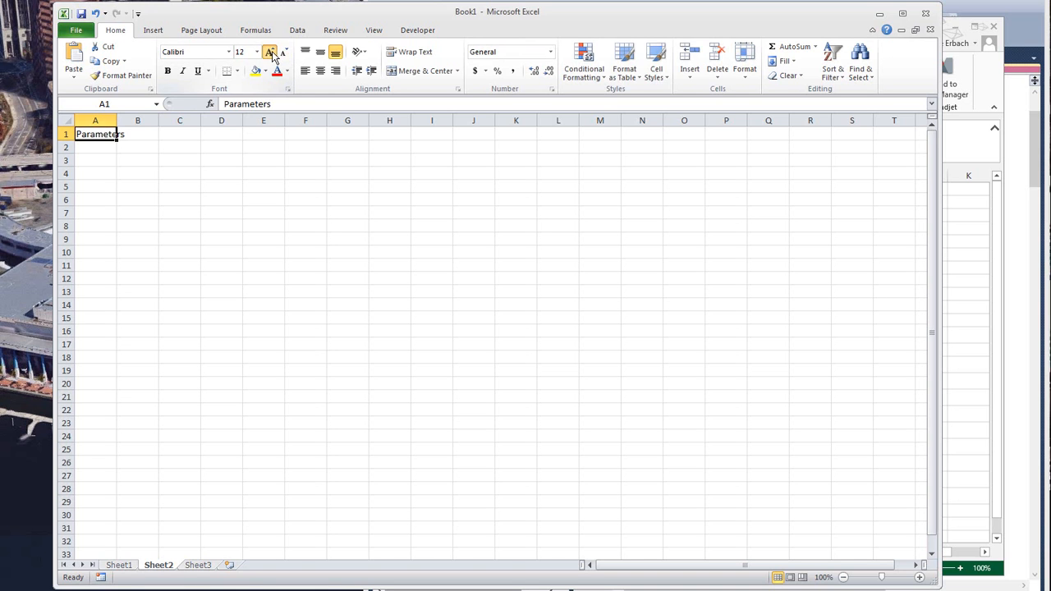
click(230, 53)
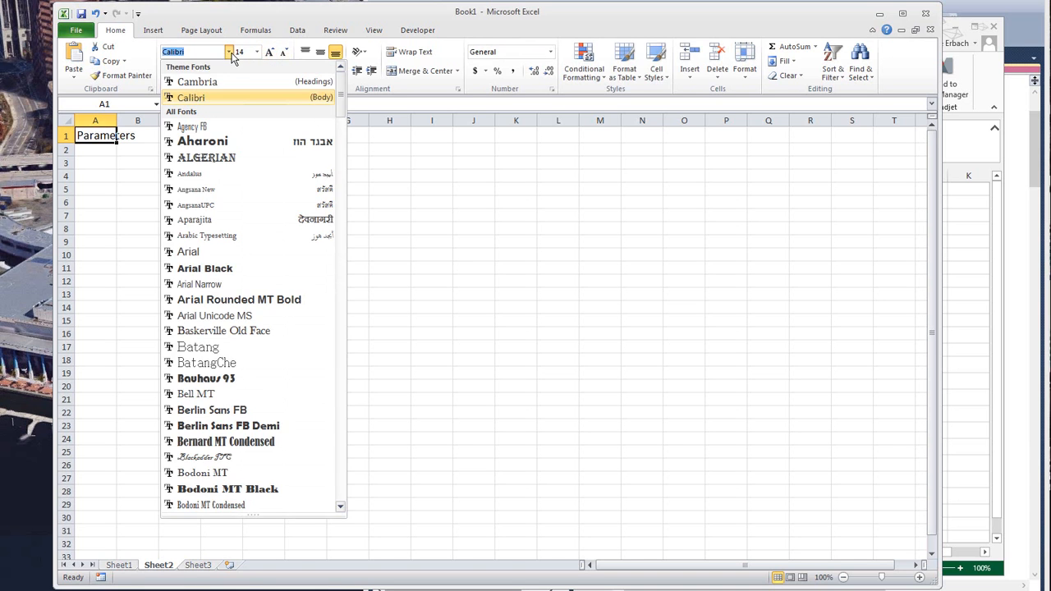
click(201, 82)
click(169, 73)
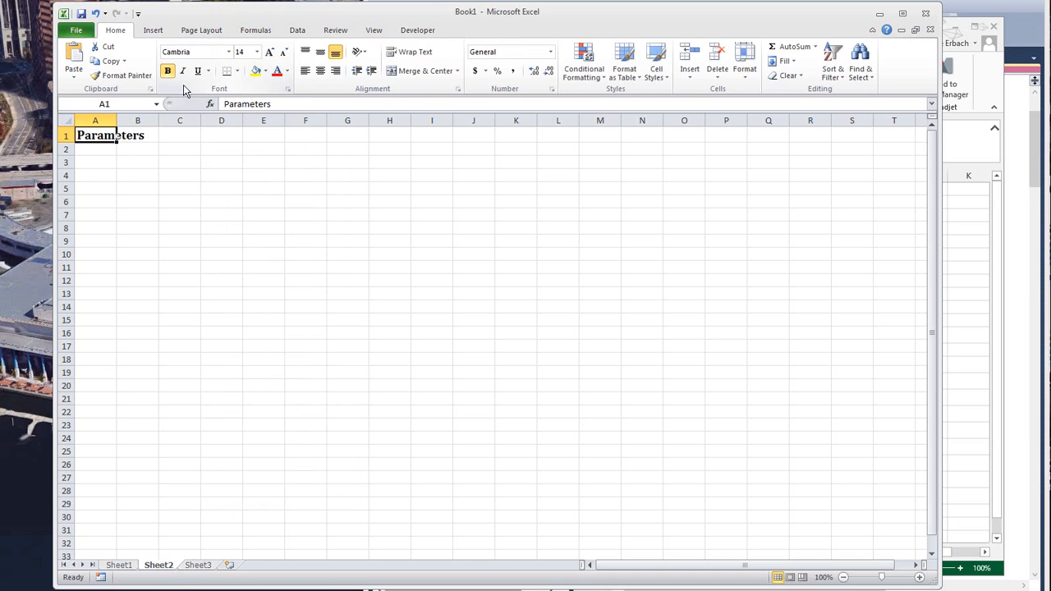
- Enter the label "Aging date" in cell A3 and widen column A to about two and a half times its default width
click(95, 162)
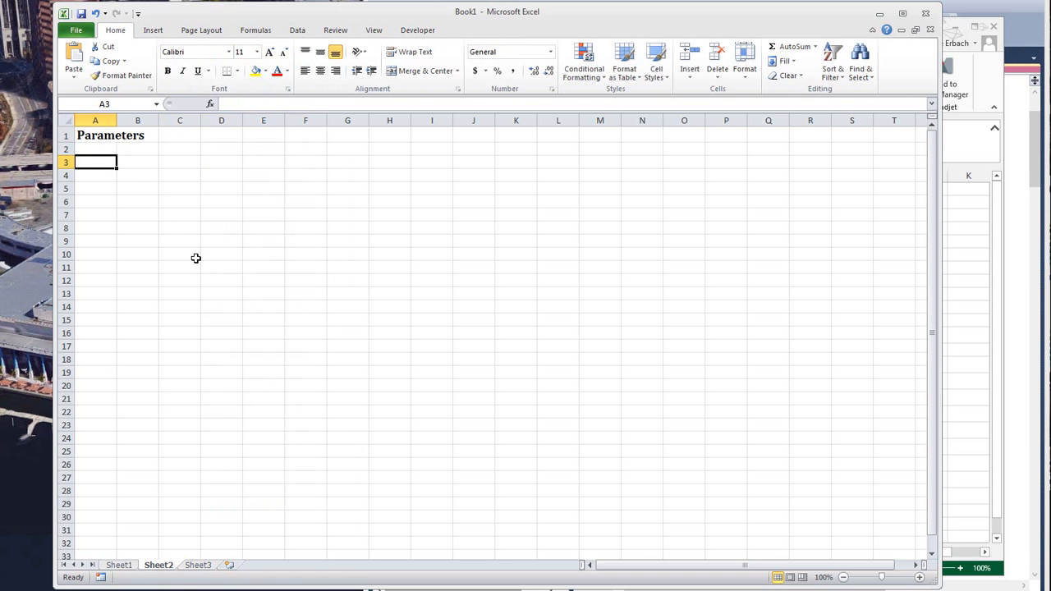
text(Aging)
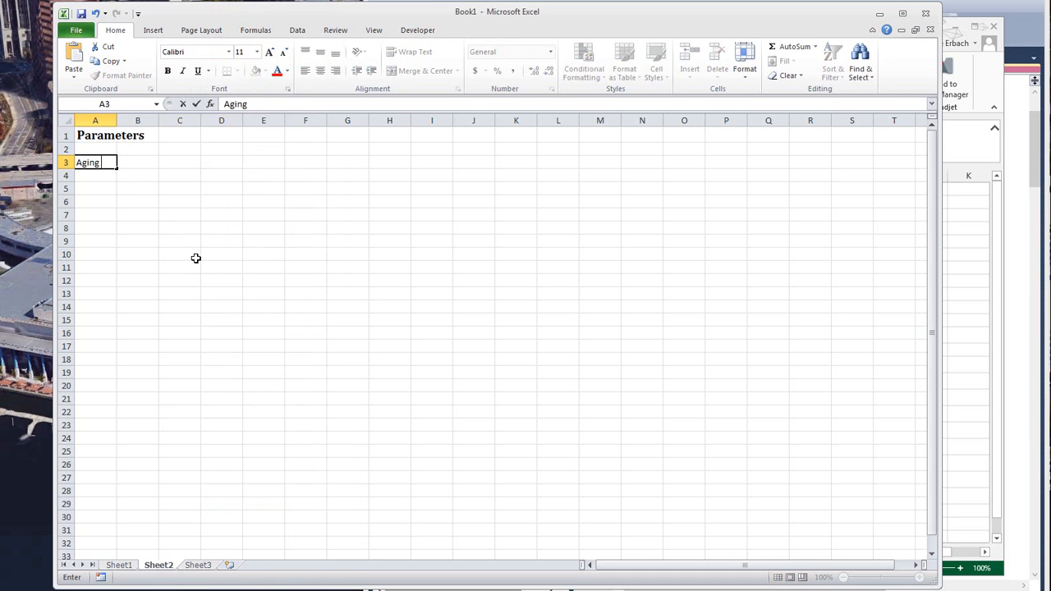
text( date)
key(Return)
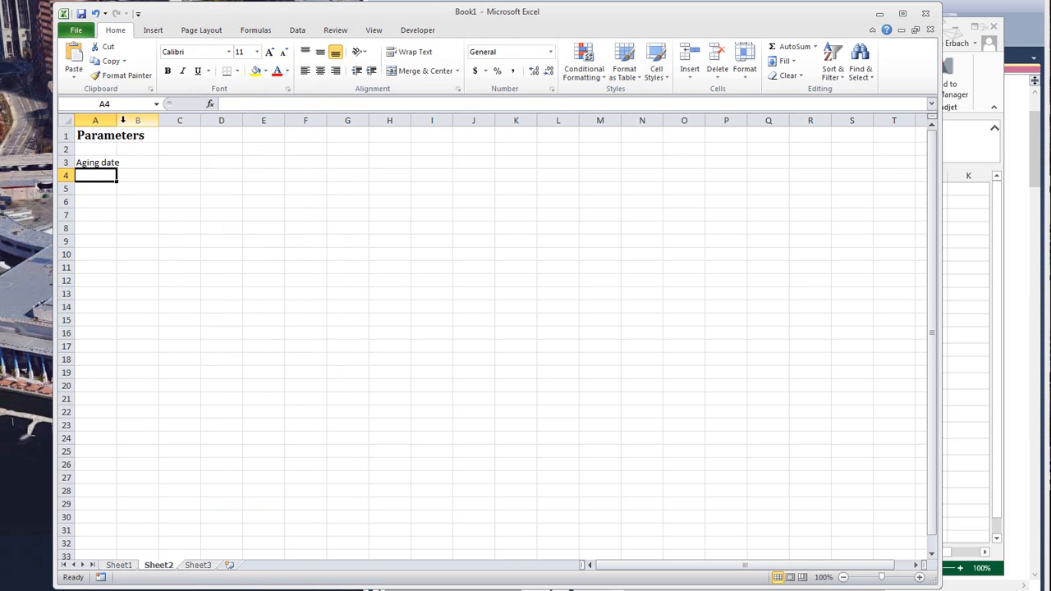
drag(118, 120, 180, 120)
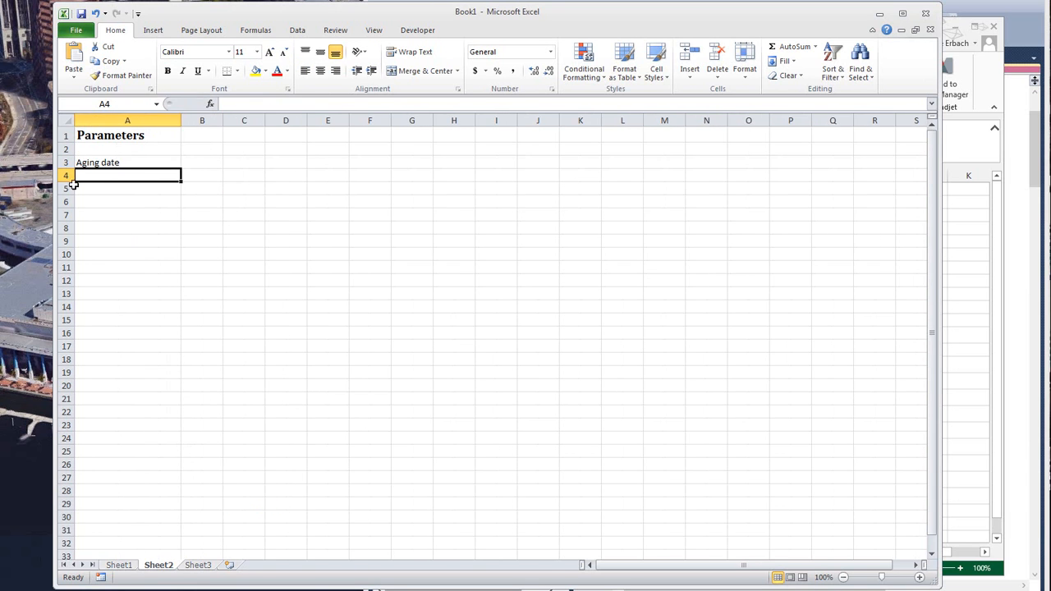
- Enter the aging date 2/29/2016 in cell B3, beside its label
click(221, 163)
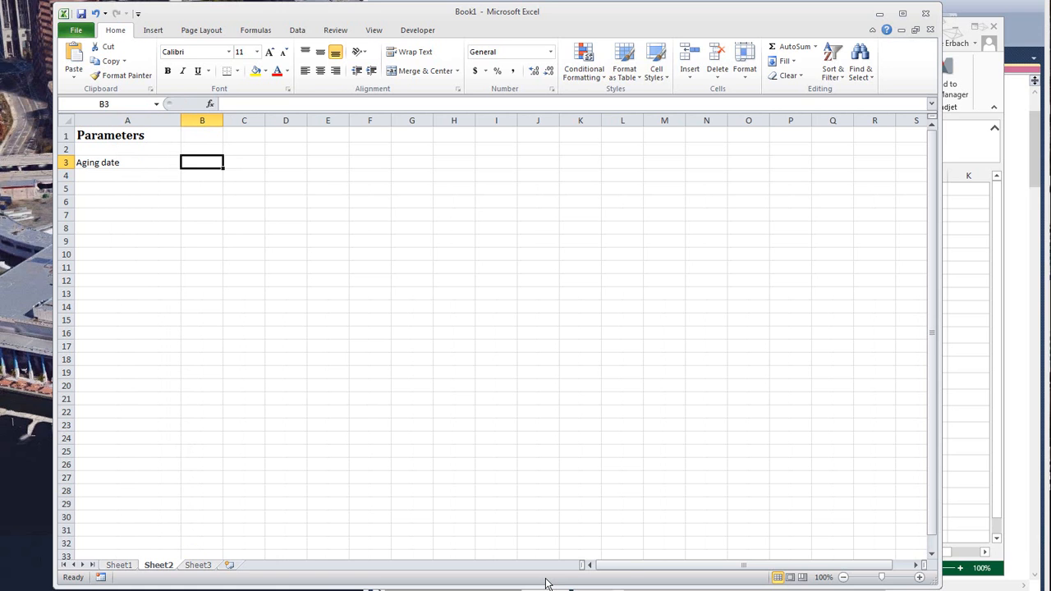
text(2/29/)
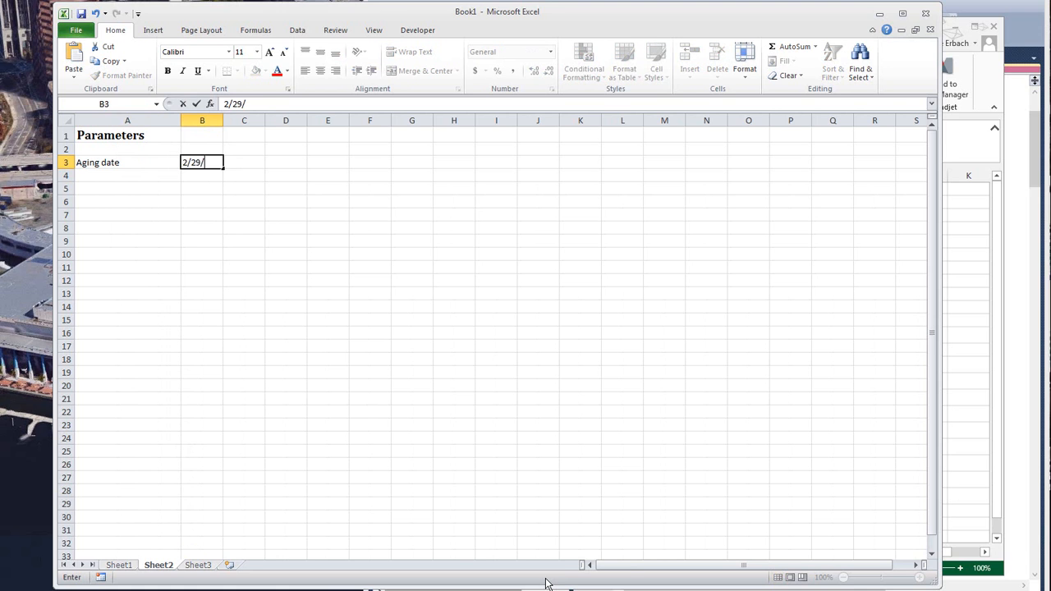
text(2016)
key(Return)
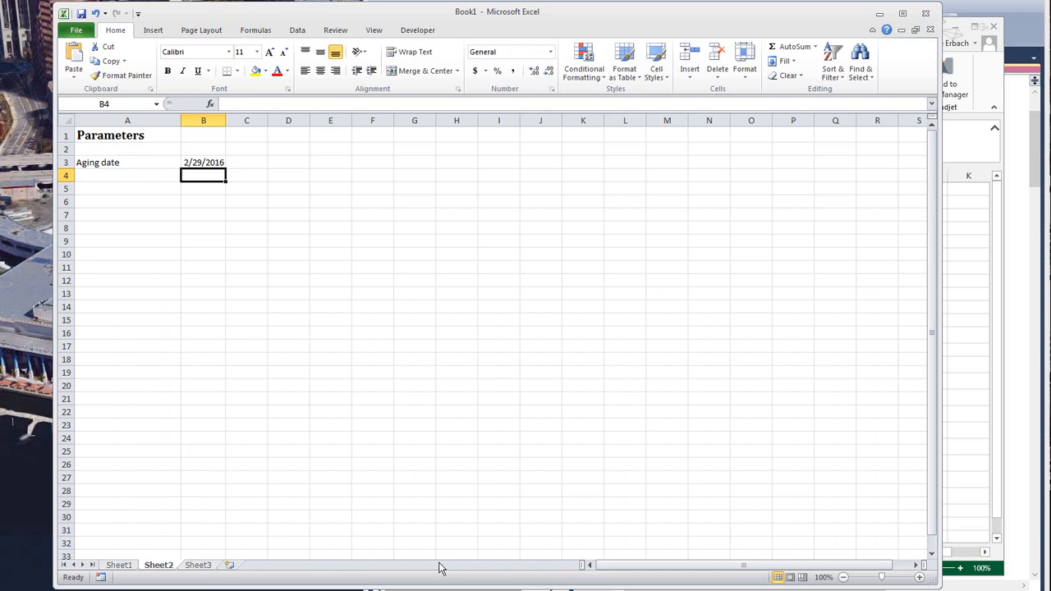
- Format the aging date in B3 as bold 14-point text with a yellow fill and a thick box border
click(215, 164)
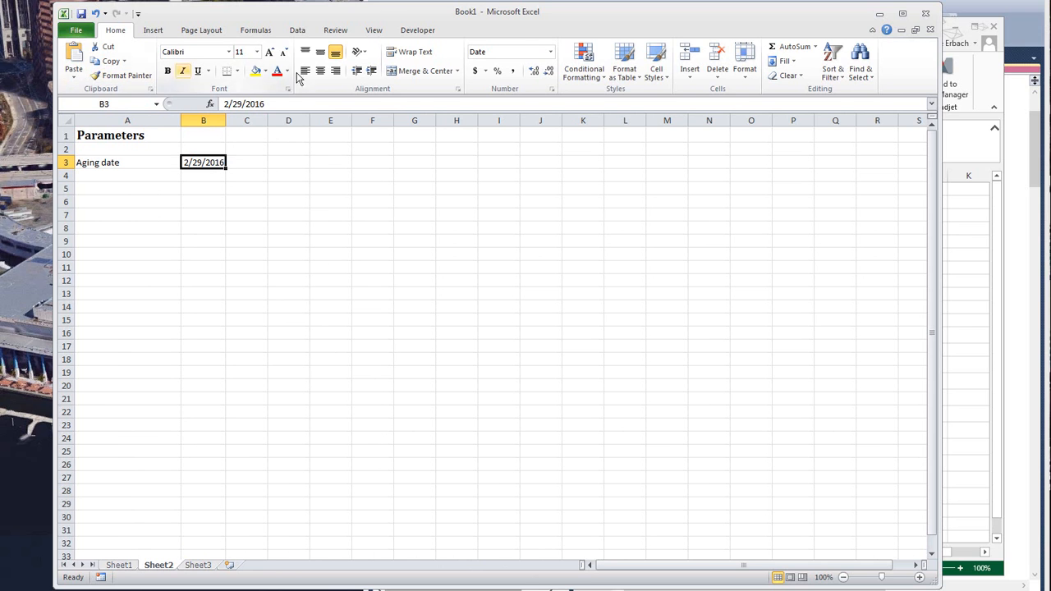
click(270, 51)
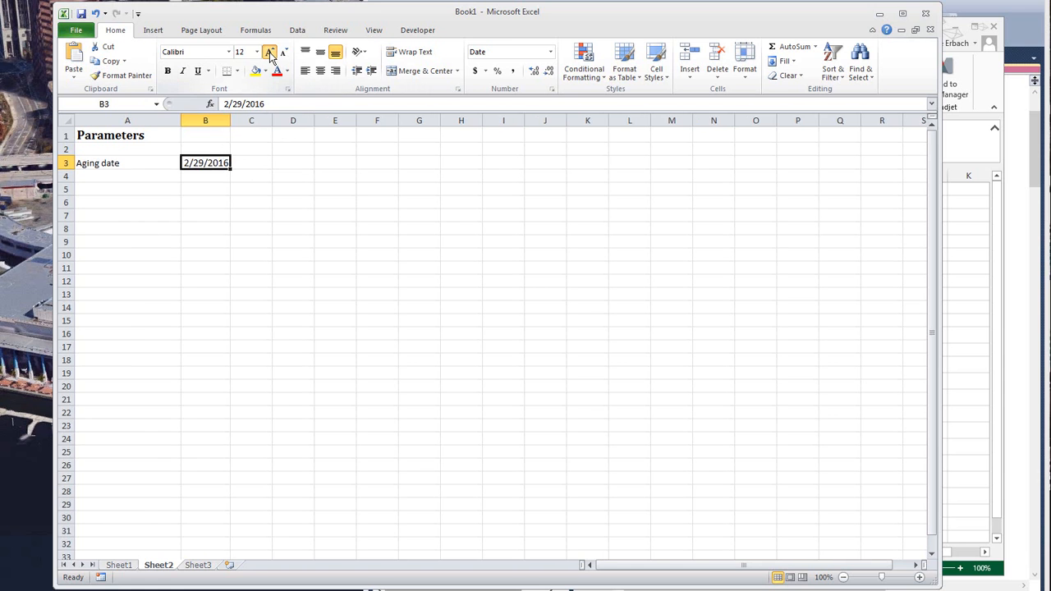
click(269, 52)
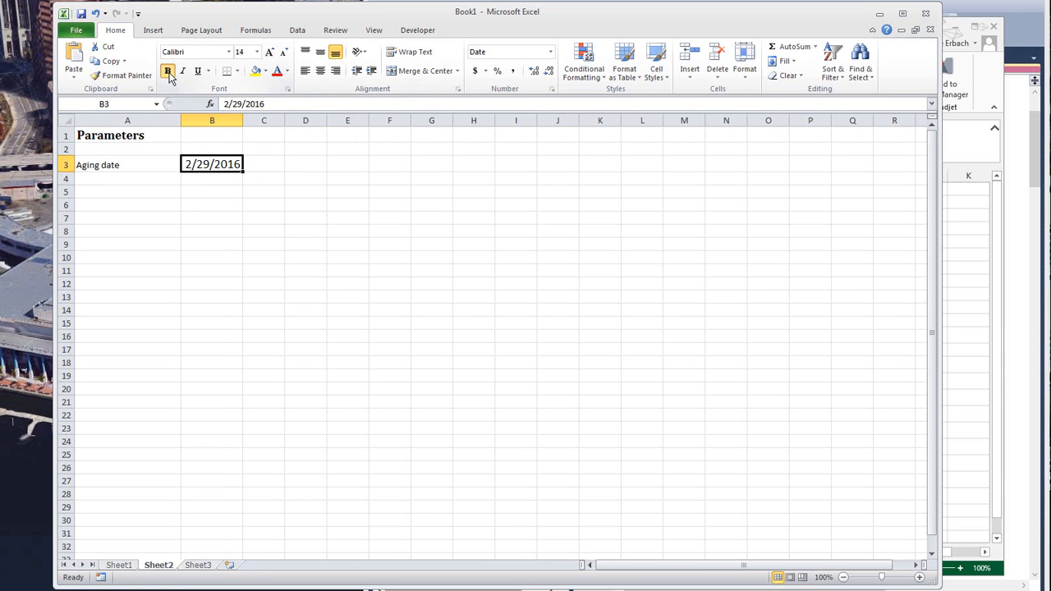
click(168, 70)
click(255, 71)
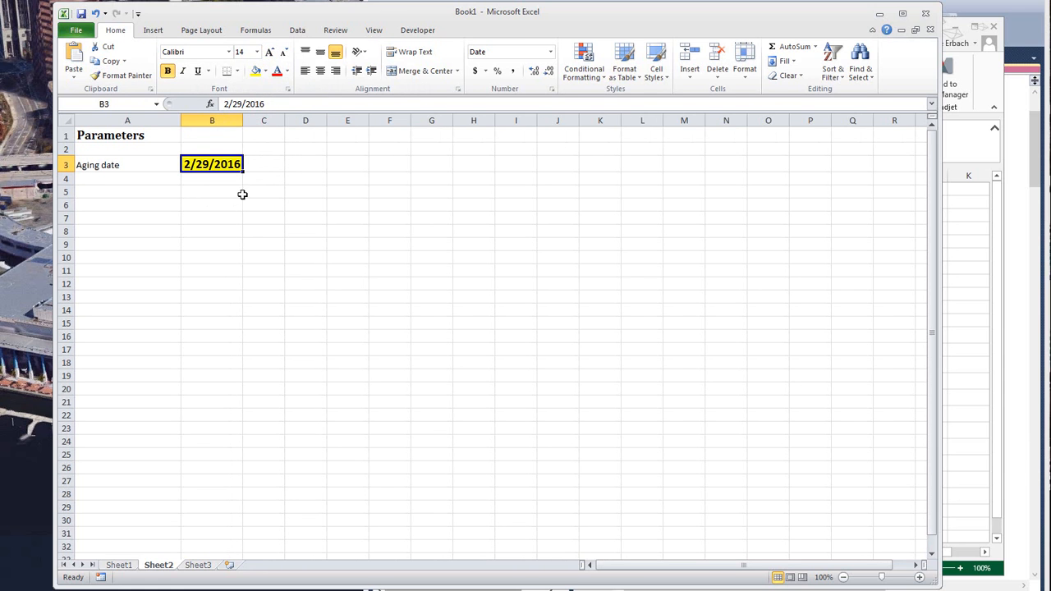
click(238, 70)
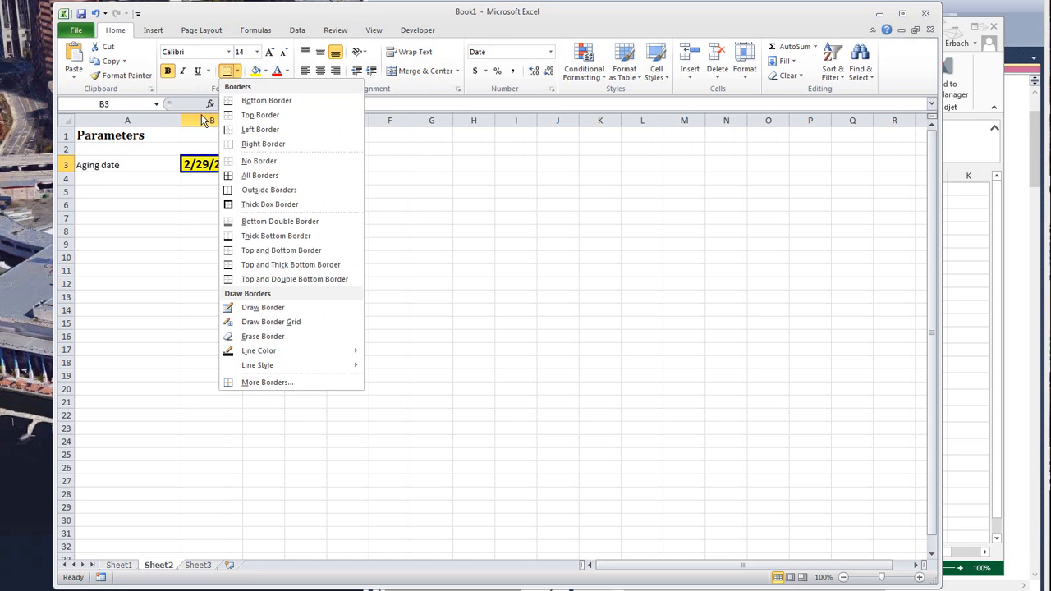
click(265, 204)
click(110, 174)
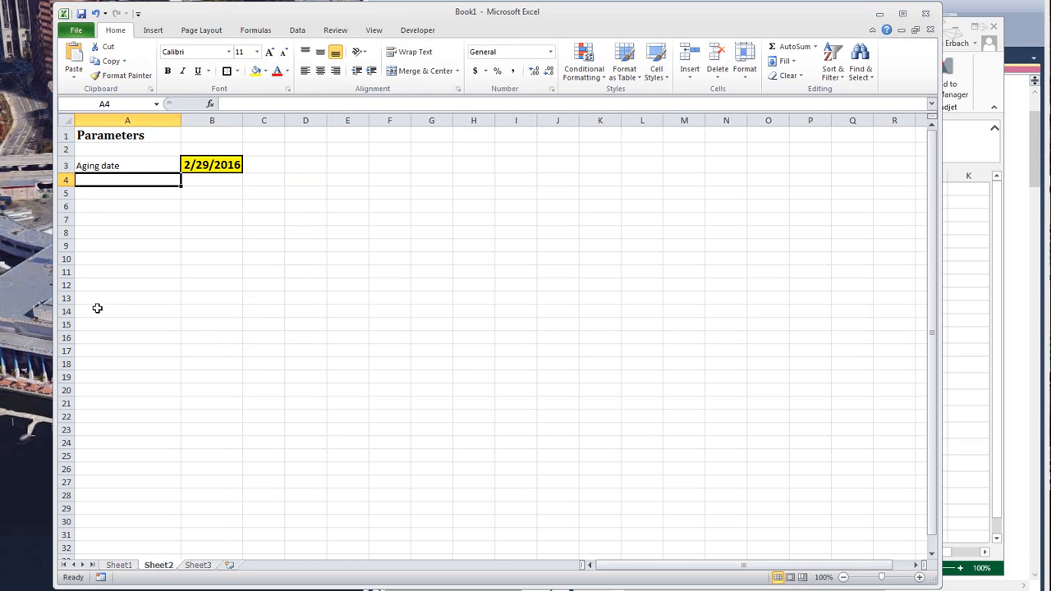
- Enter a formula in cell A2 of Sheet1 that links to the aging date in cell B3 of Sheet2
click(206, 162)
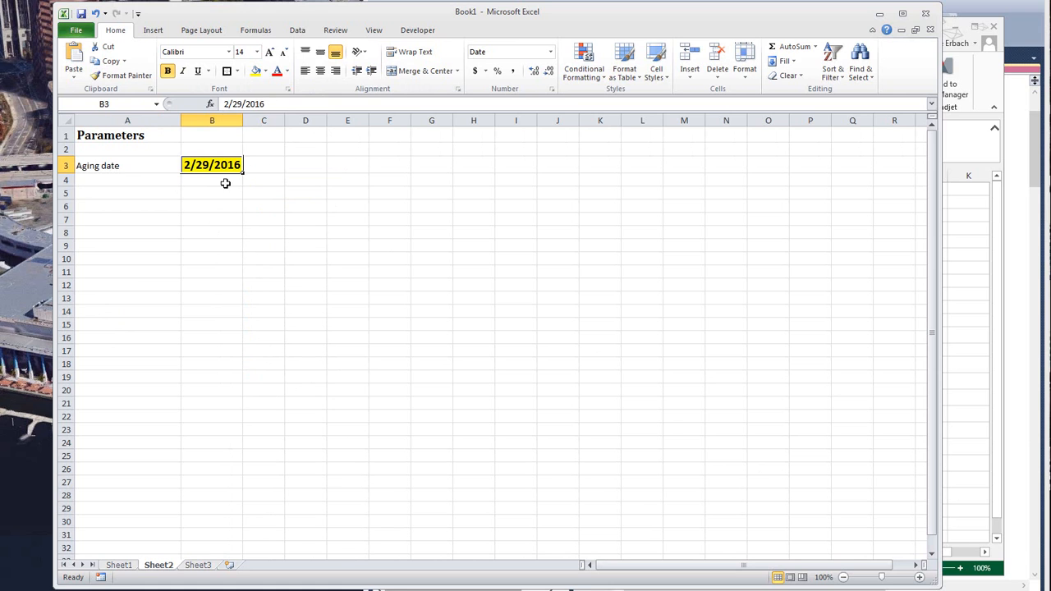
click(121, 567)
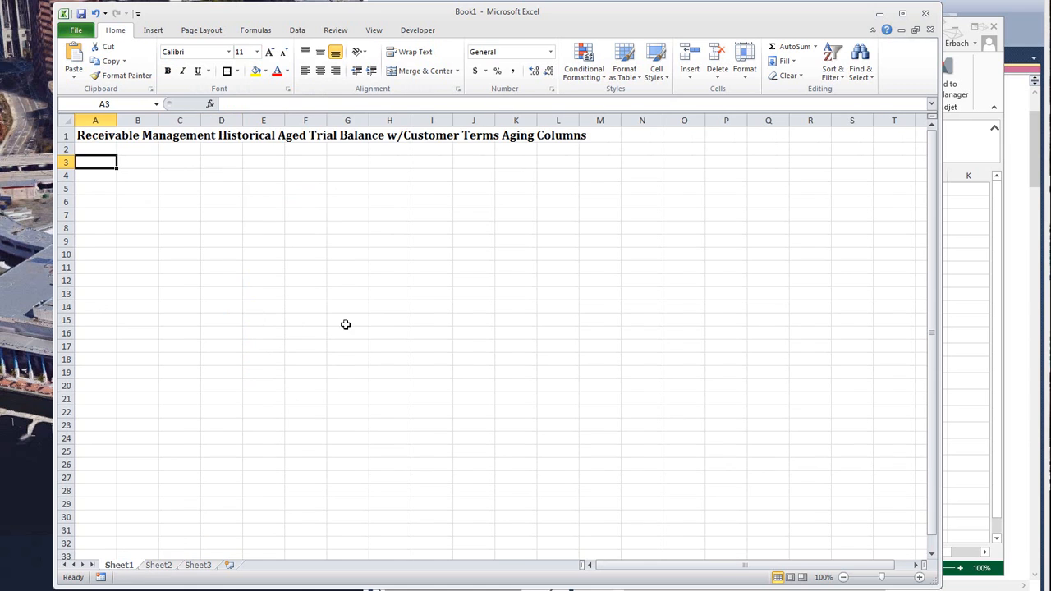
click(94, 149)
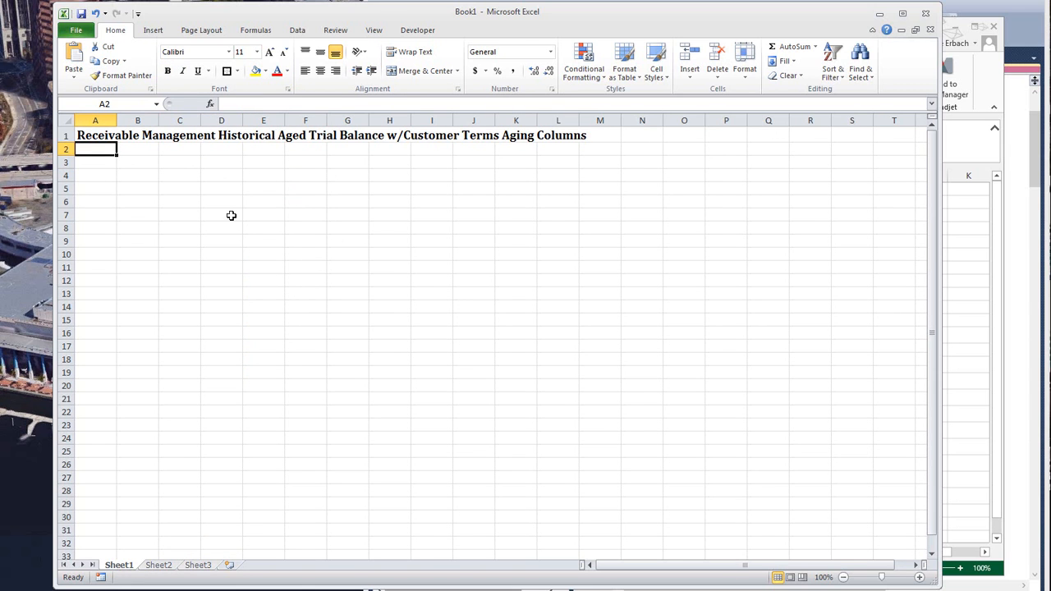
text(=)
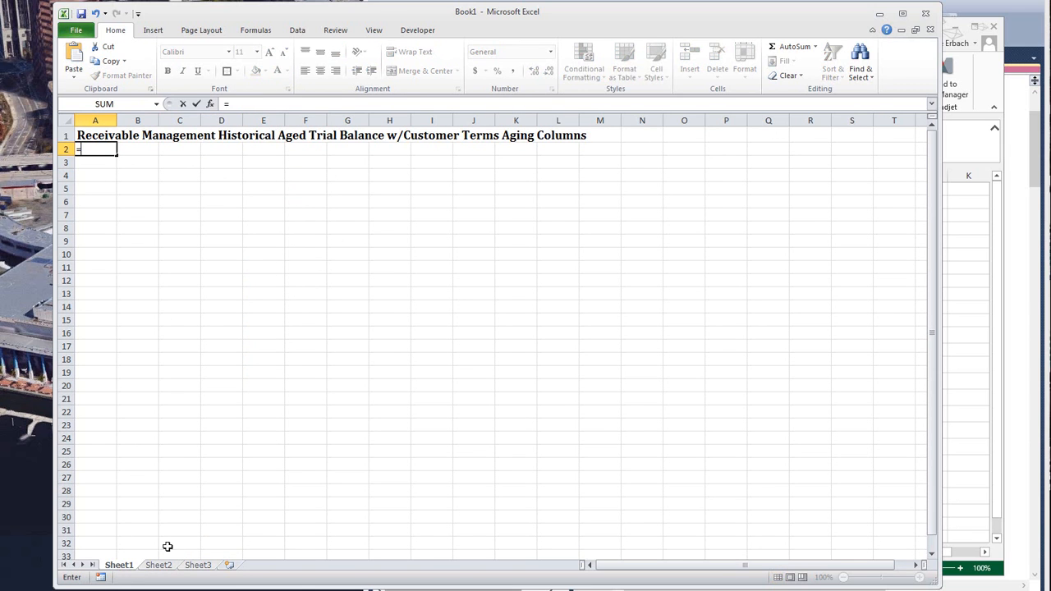
click(160, 565)
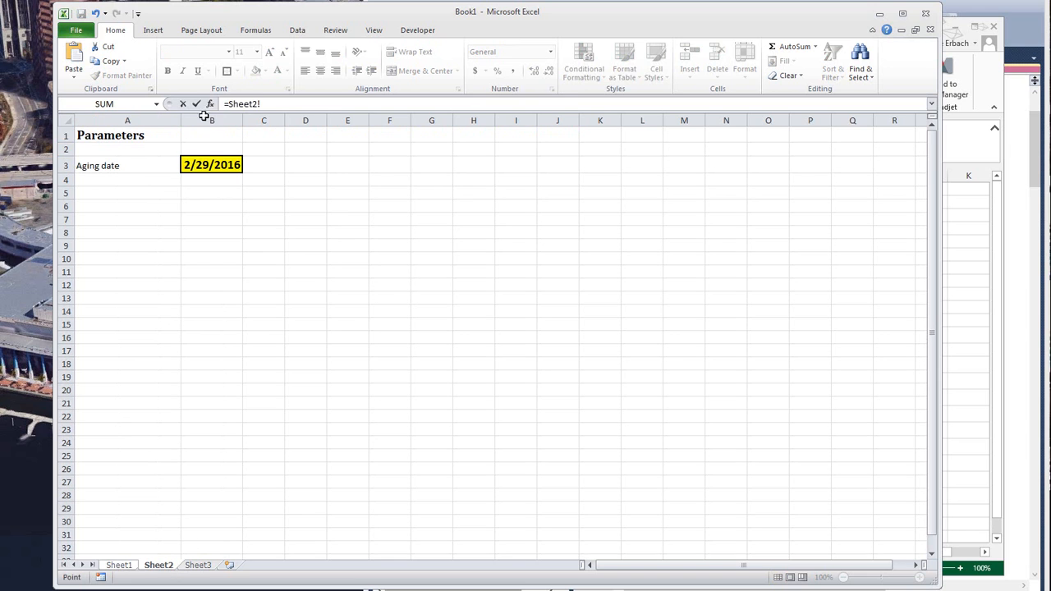
click(206, 165)
key(Return)
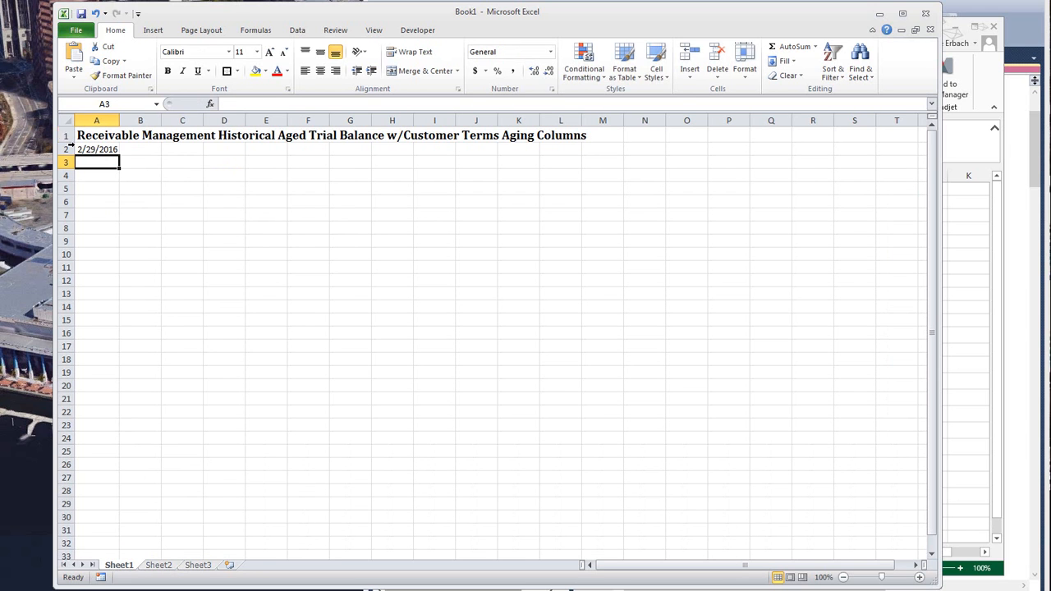
click(99, 151)
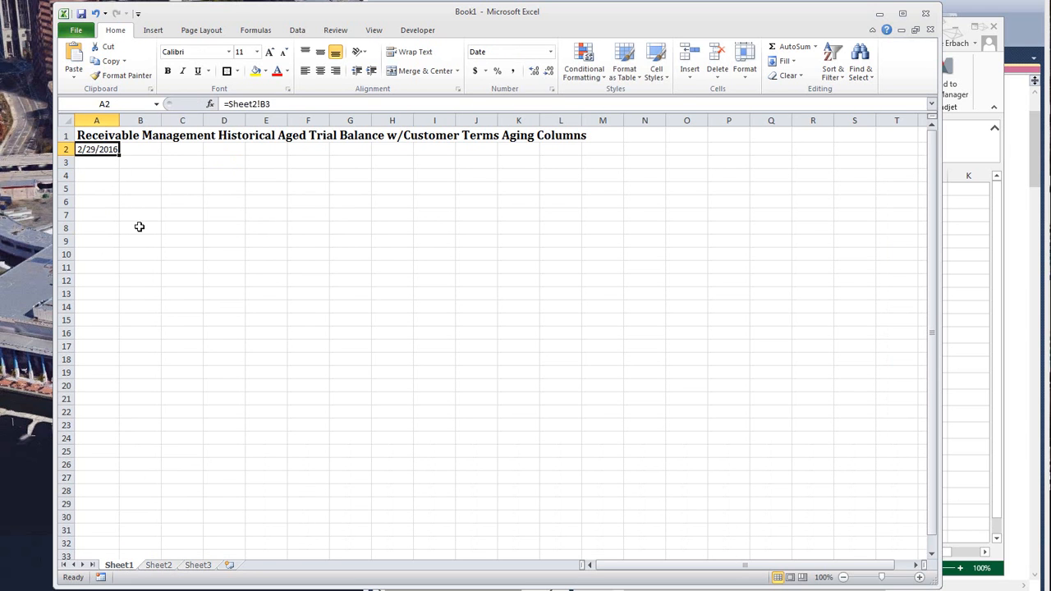
- Start a Microsoft Query import at cell A3 of Sheet1 from the Fabrikam data source
click(100, 162)
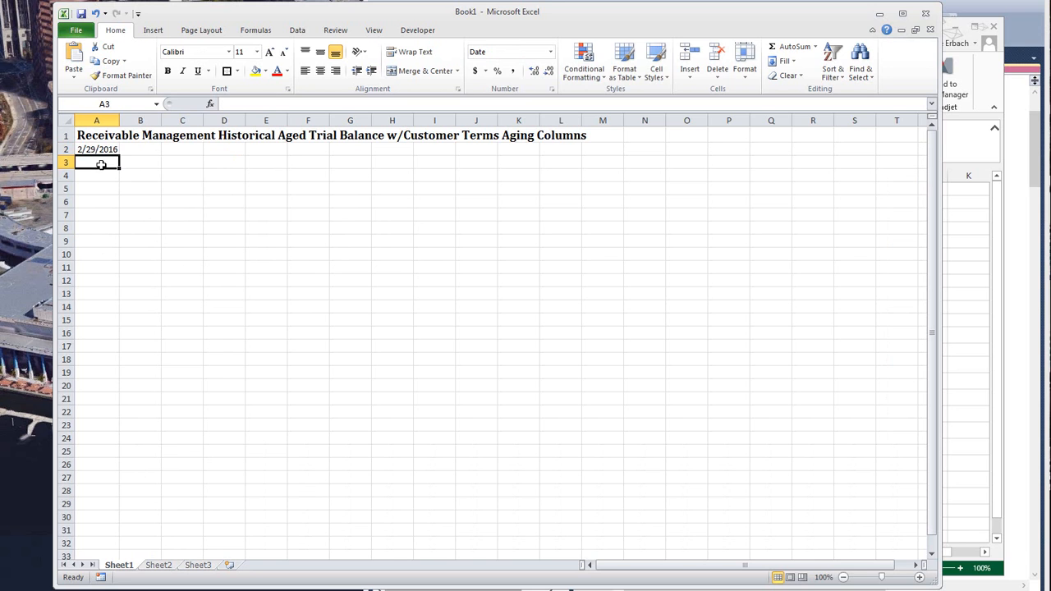
click(158, 565)
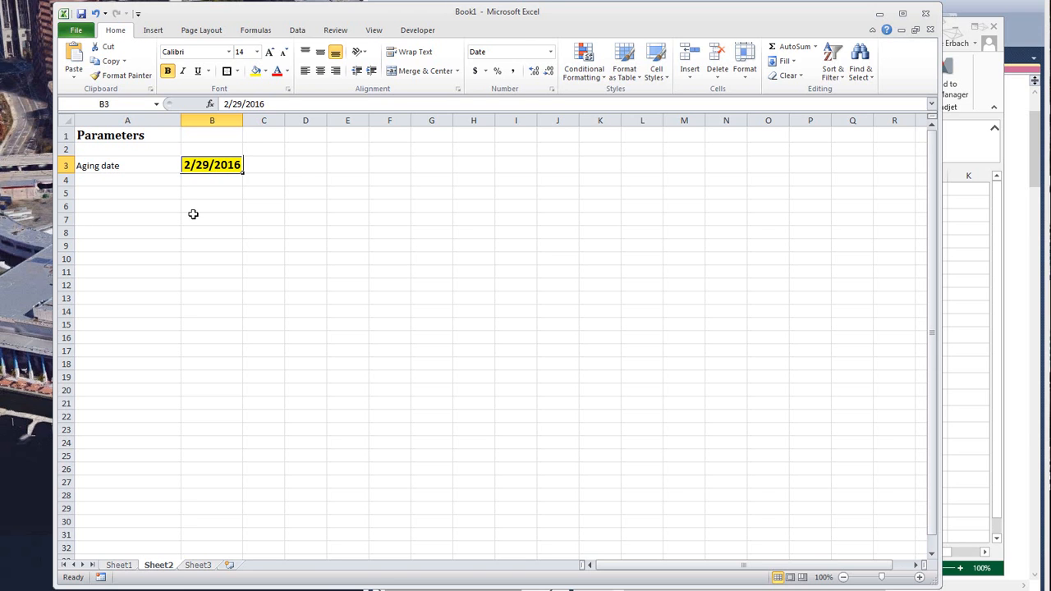
click(118, 565)
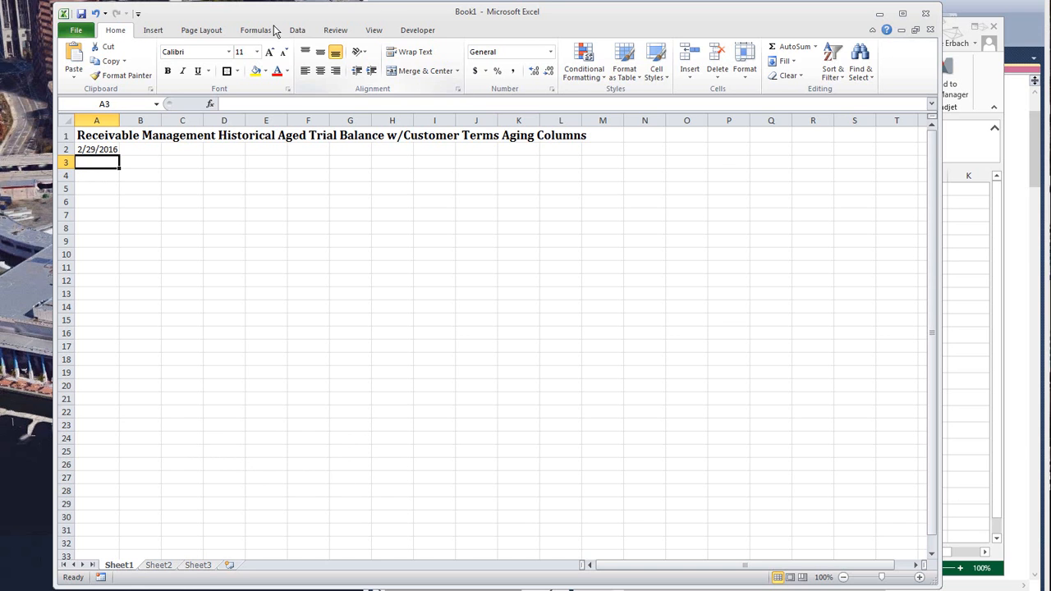
click(305, 33)
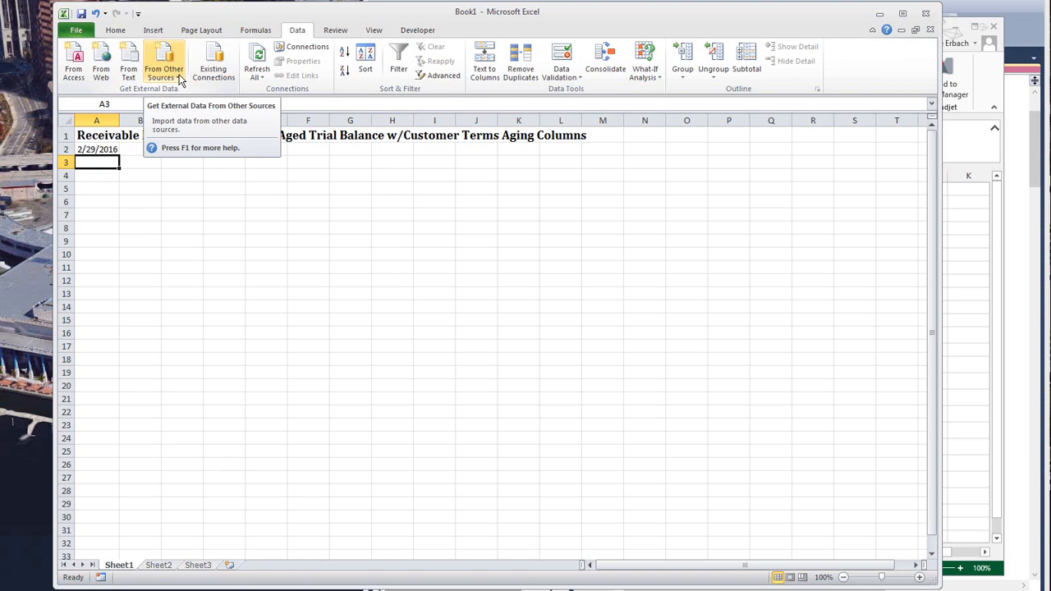
click(178, 80)
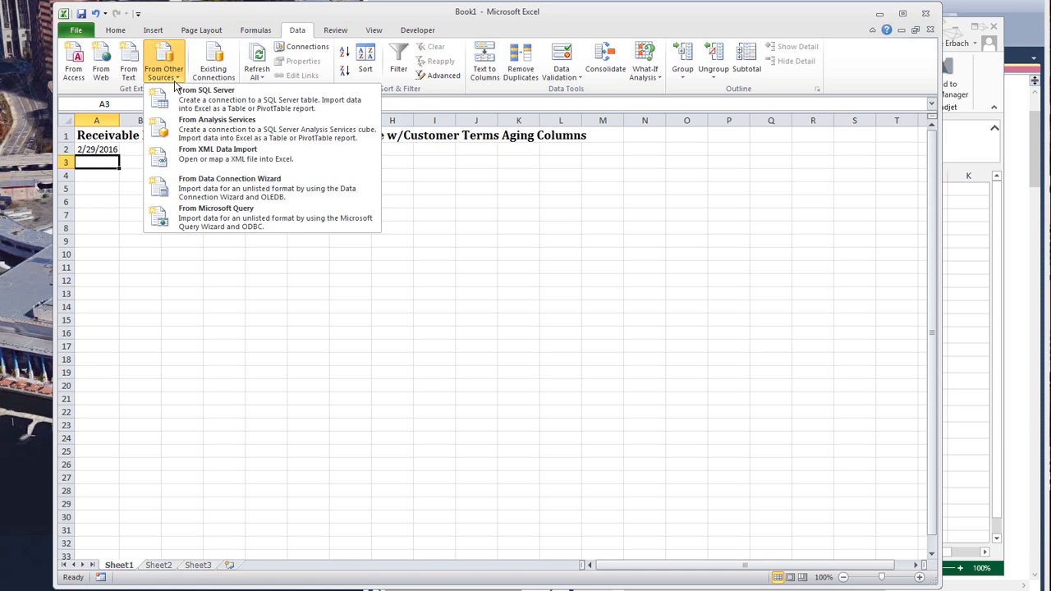
click(237, 222)
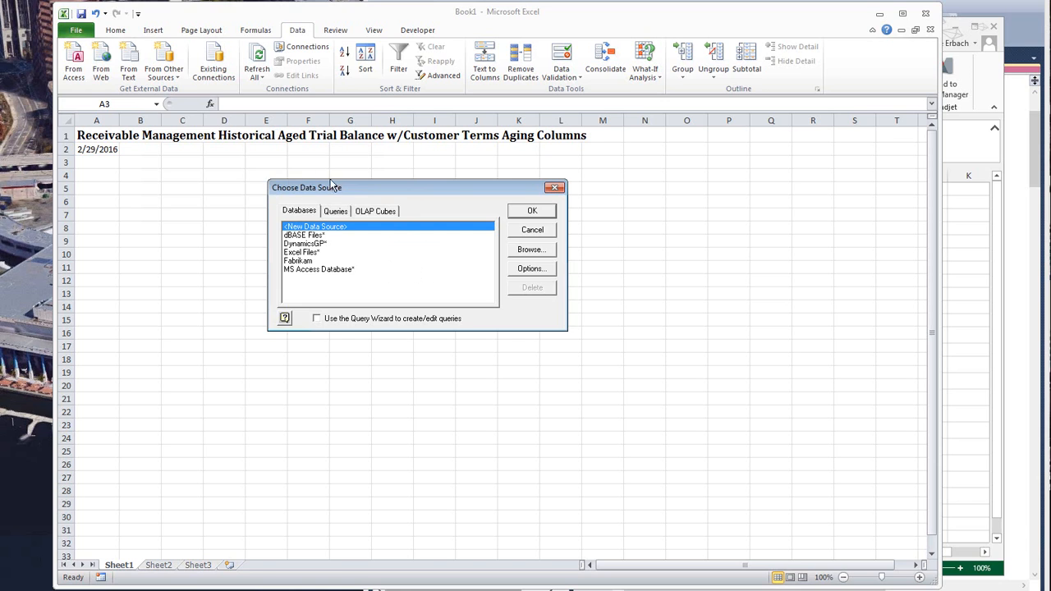
click(323, 245)
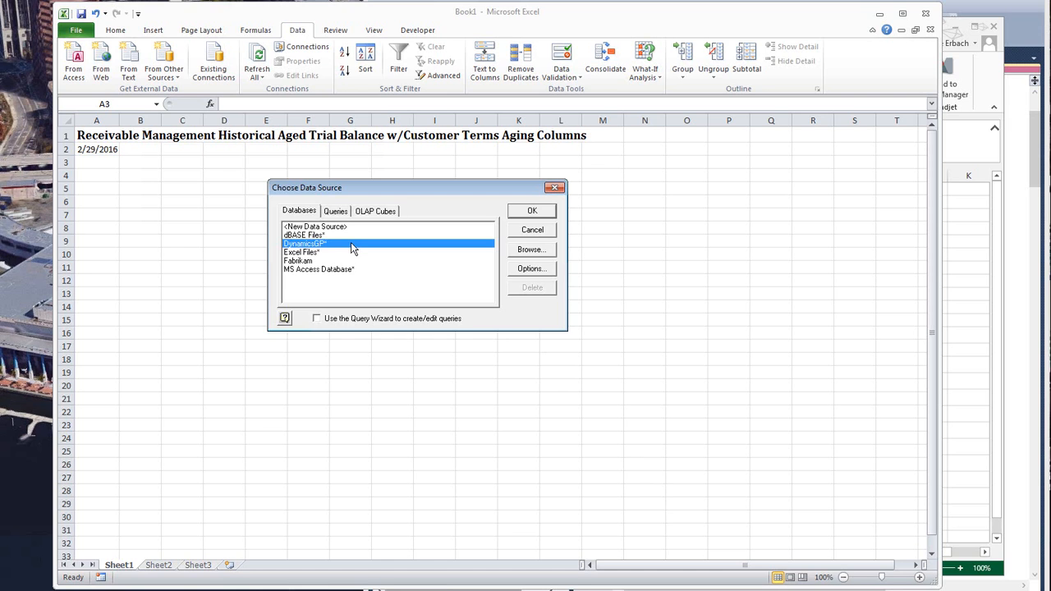
click(309, 263)
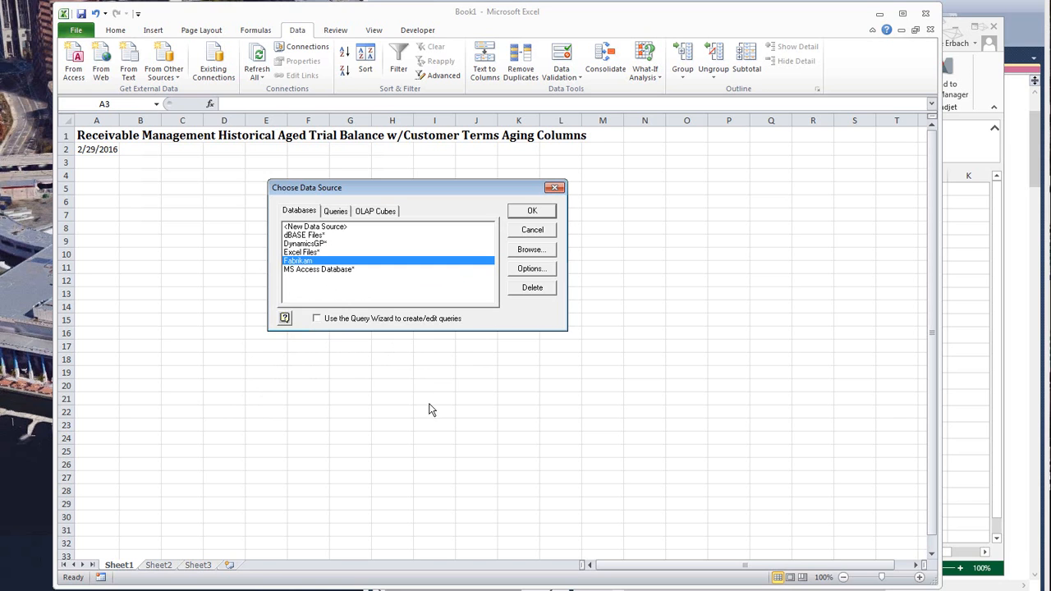
click(532, 211)
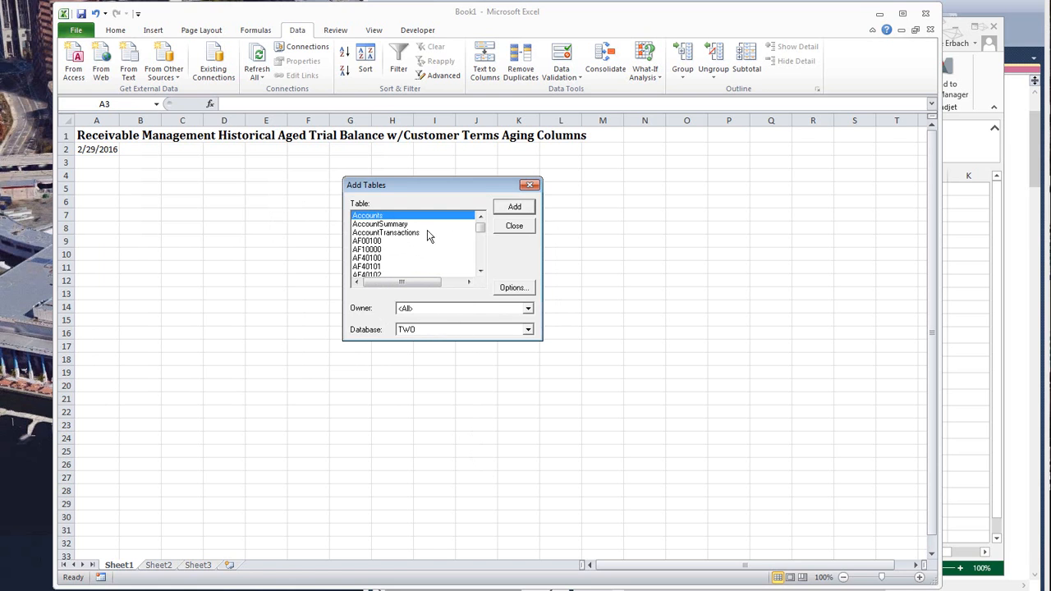
- Dismiss the table selection without adding any table and open the query's SQL statement for editing
click(406, 234)
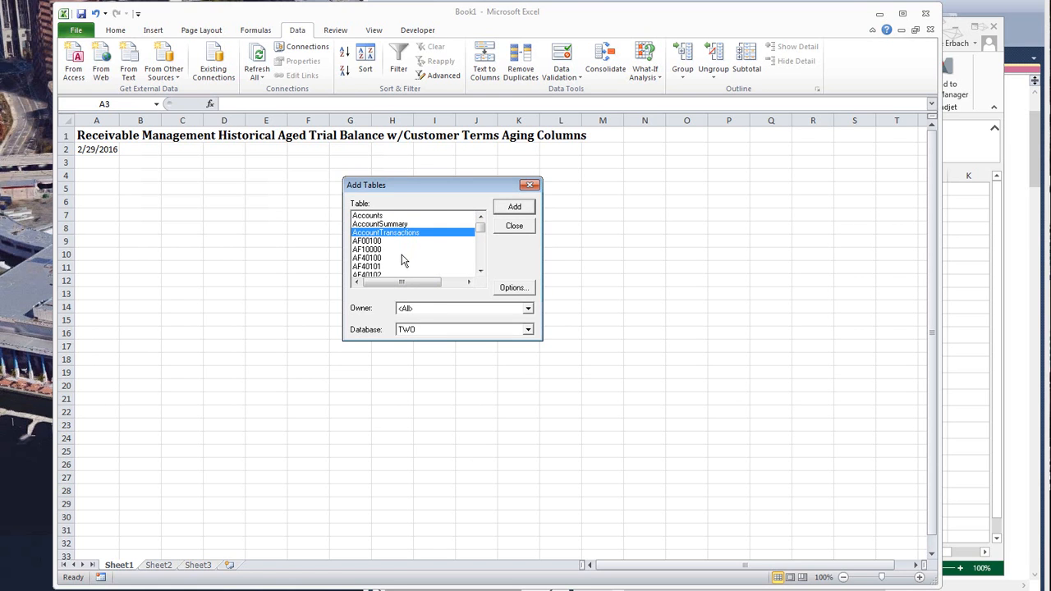
click(382, 243)
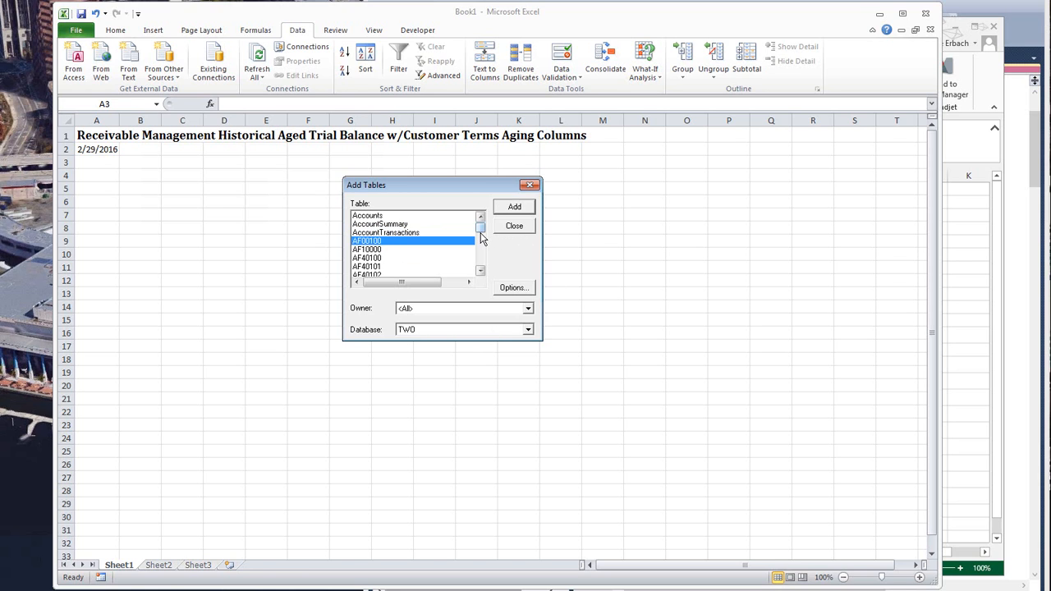
mouse_move(481, 237)
mouse_down()
mouse_move(484, 273)
mouse_move(485, 230)
mouse_up()
click(514, 229)
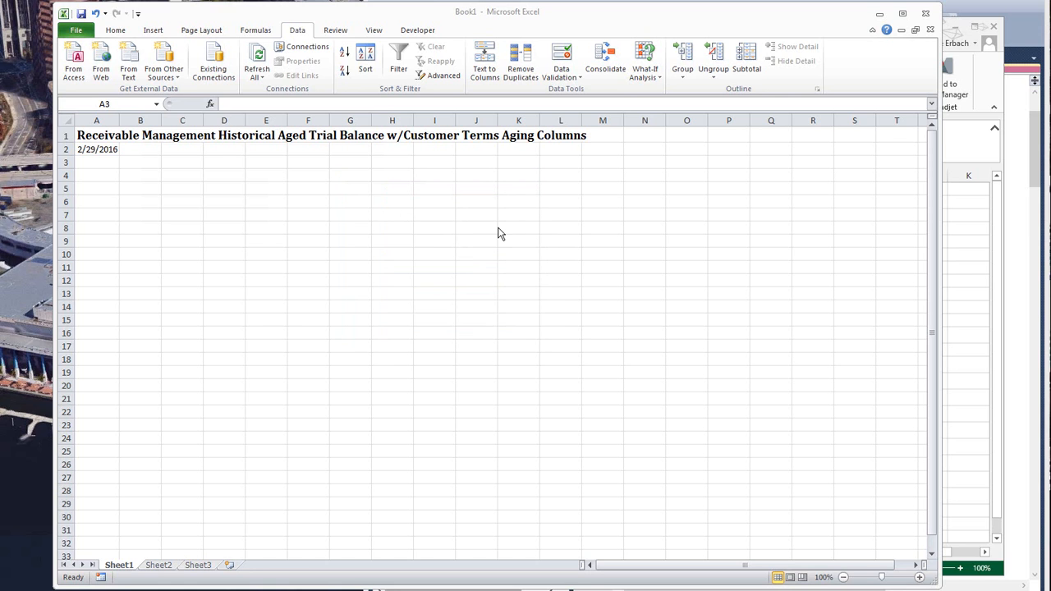
drag(0, 171, 552, 102)
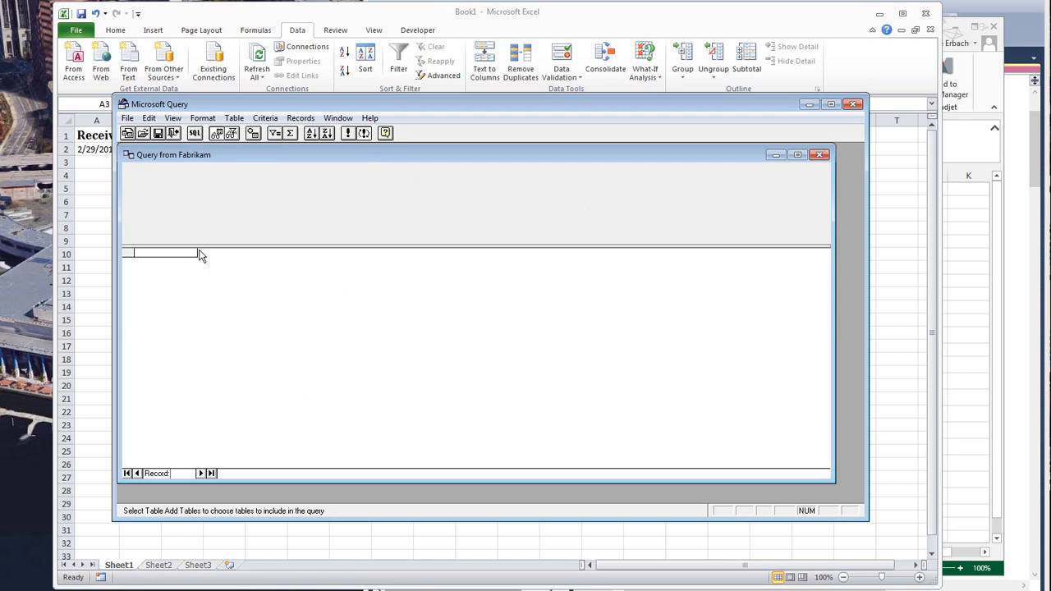
click(195, 134)
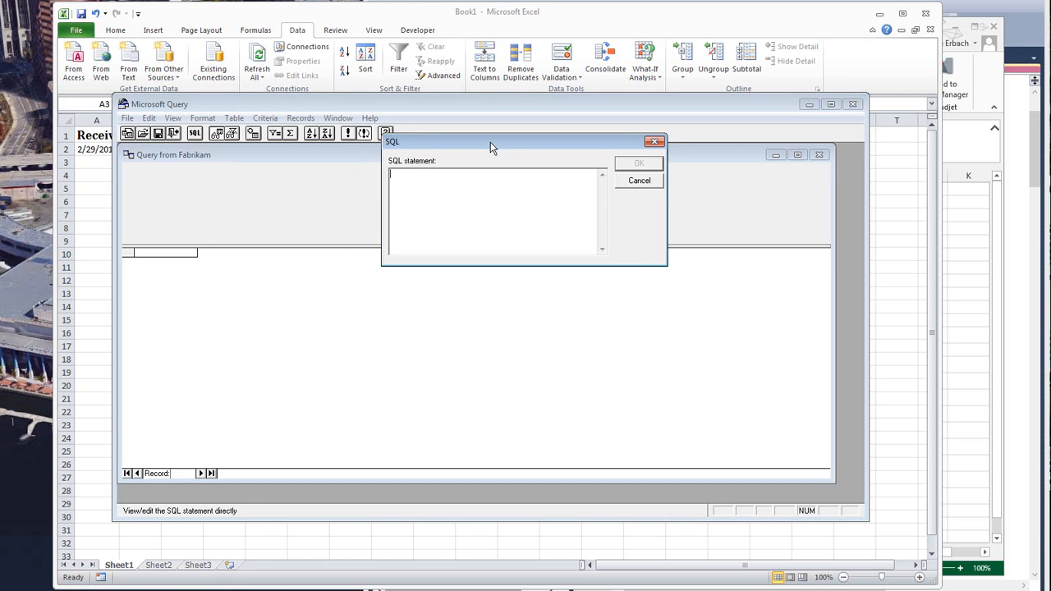
drag(491, 142, 459, 183)
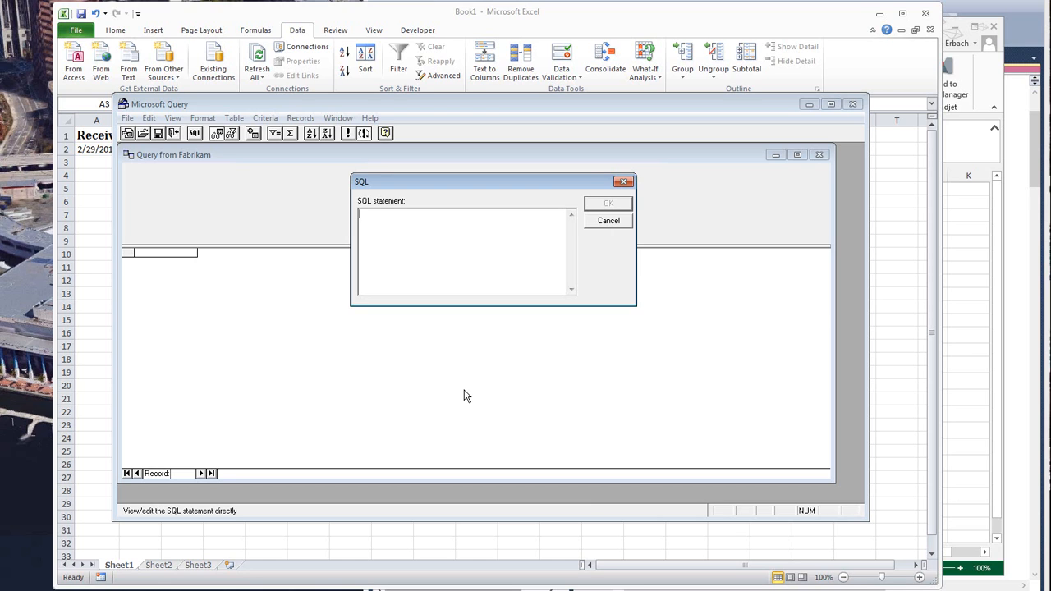
- Write the SQL statement {call TermseermHATBSRSWrapper()} with an empty argument list
text(S)
text(})
key(Left)
text(call)
text(TermseemHATBSRSWrapper)
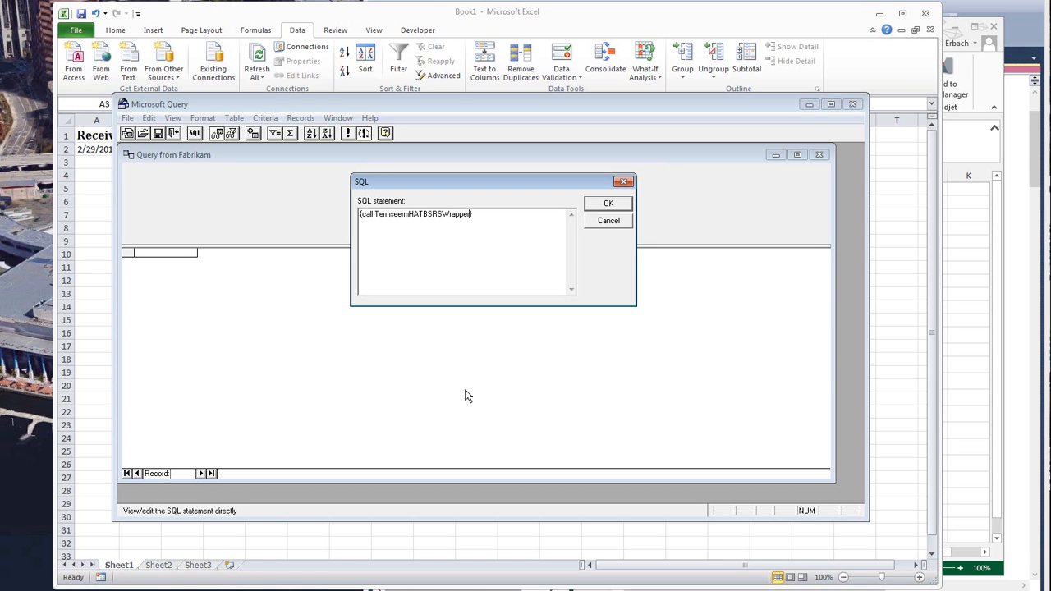
text(())
key(Right)
key(Right)
key(Right)
- Fill the call's parentheses with 32 comma-separated ? placeholders, checking against the stored procedure's parameter list in SQL Server Management Studio
click(1037, 160)
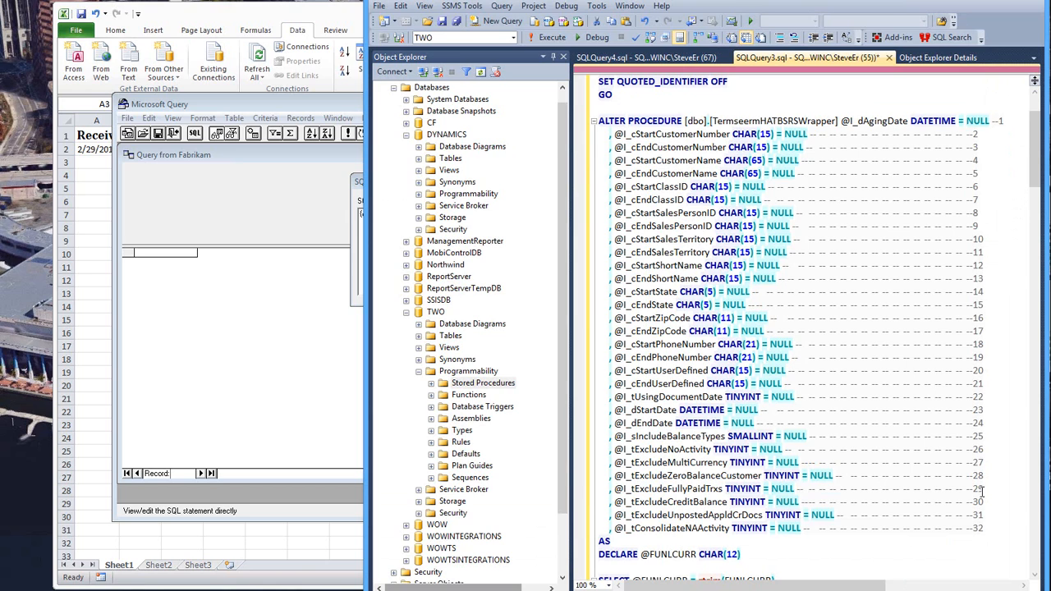
click(352, 215)
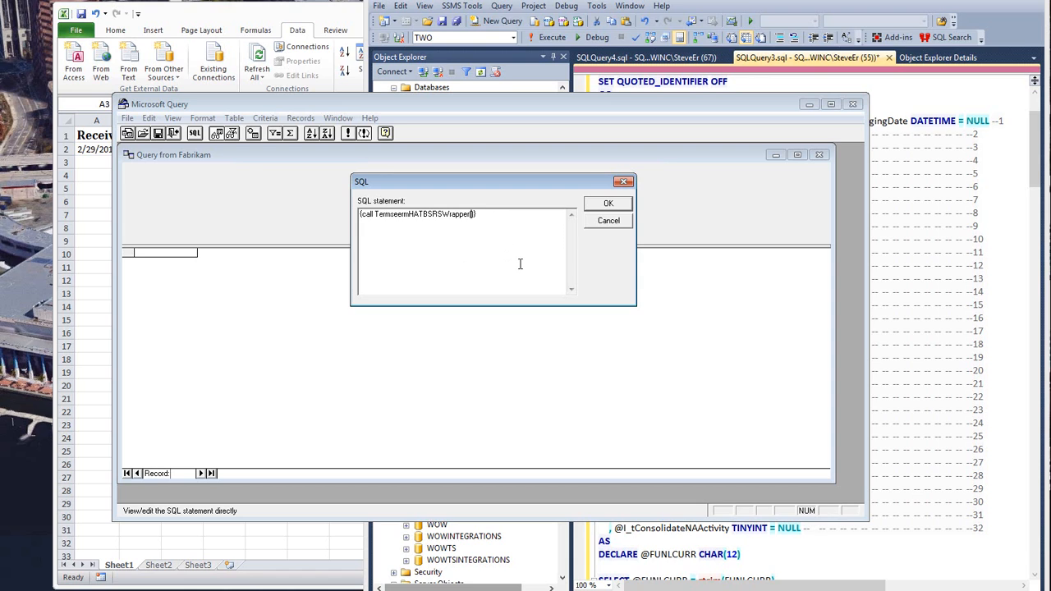
text(?,?,?,?)
key(shift+Left)
key(shift+Left)
key(shift+Left)
key(shift+Left)
key(shift+Left)
key(shift+Left)
key(shift+Left)
key(Right)
key(Right)
key(Right)
key(Right)
key(Right)
key(ctrl+v)
key(ctrl+v)
key(ctrl+v)
key(shift+Home)
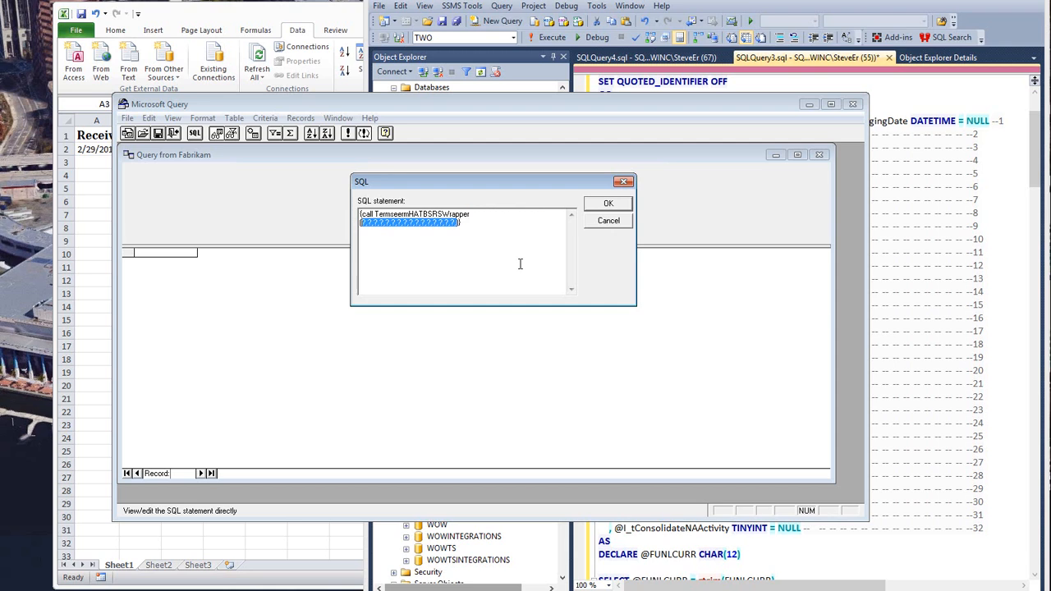
key(End)
key(Left)
key(Left)
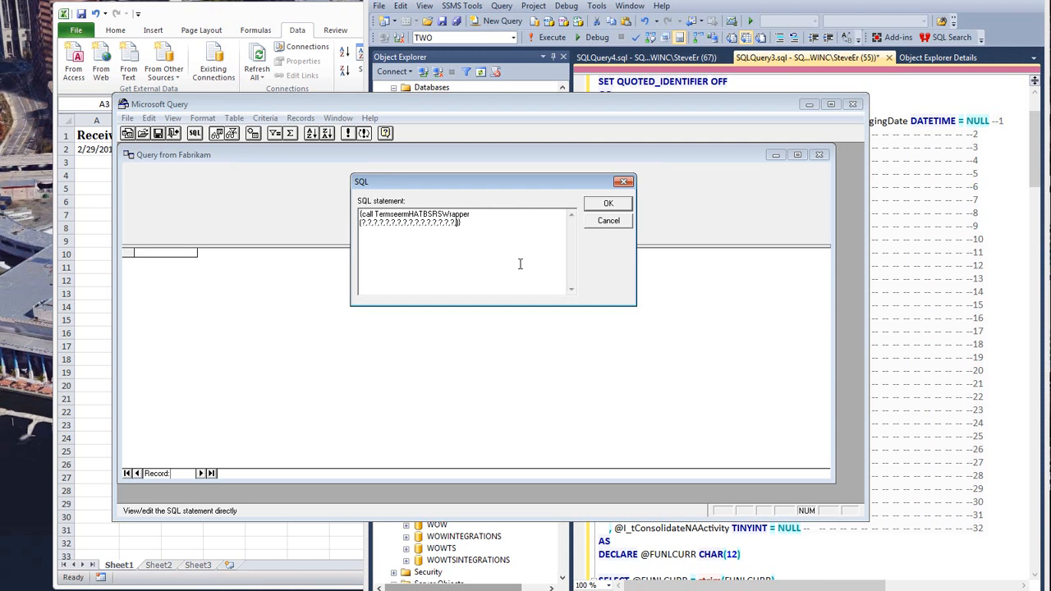
text(,?,?,?,?,?,?,?,?,?,?,?,?,?,?,?,?)
key(BackSpace)
click(986, 124)
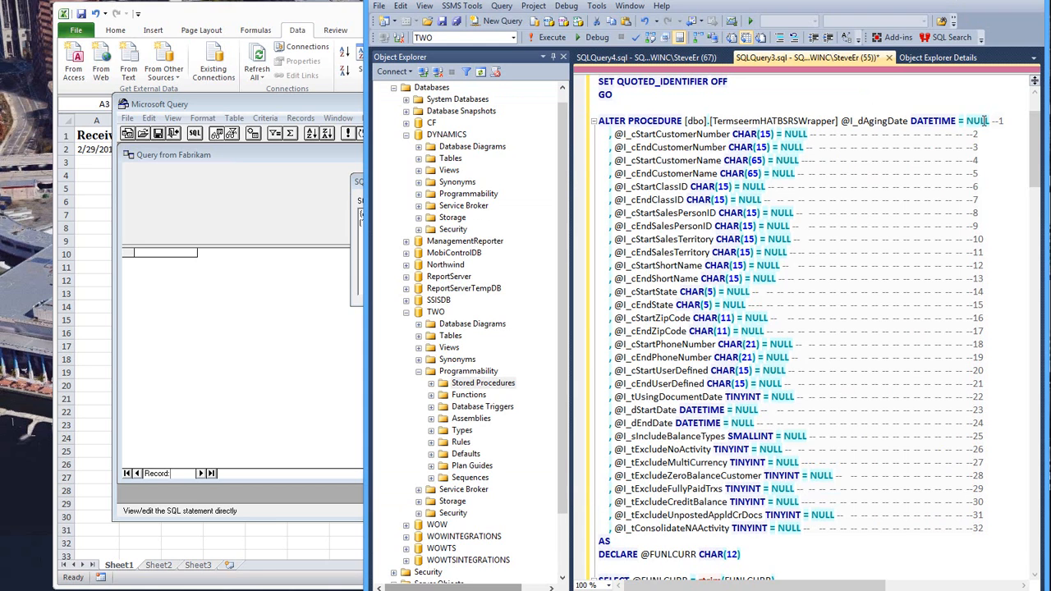
click(355, 278)
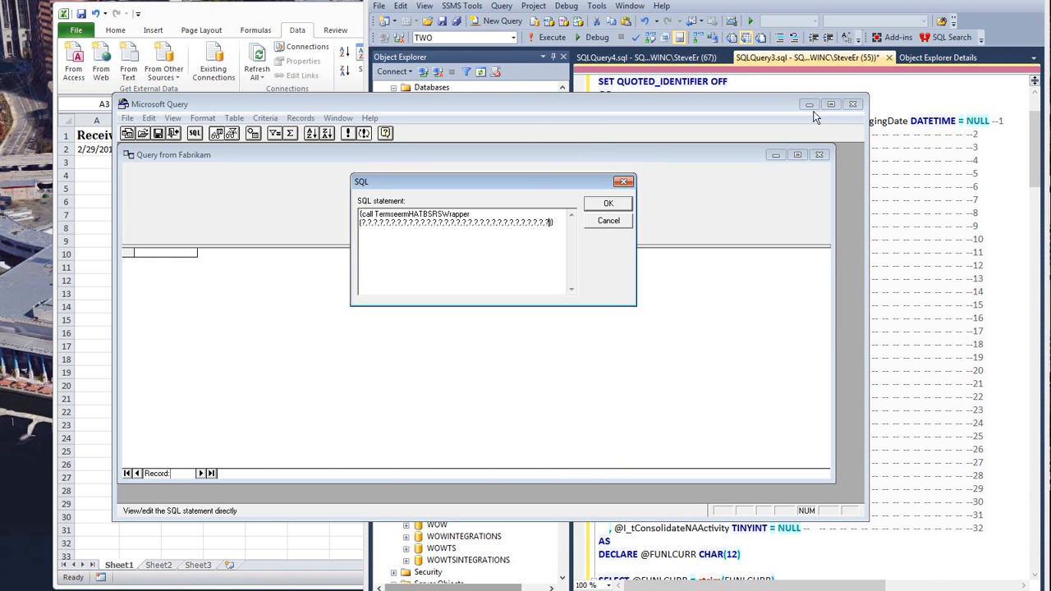
- Discard the SQL statement and quit Microsoft Query without returning data to the worksheet
click(611, 227)
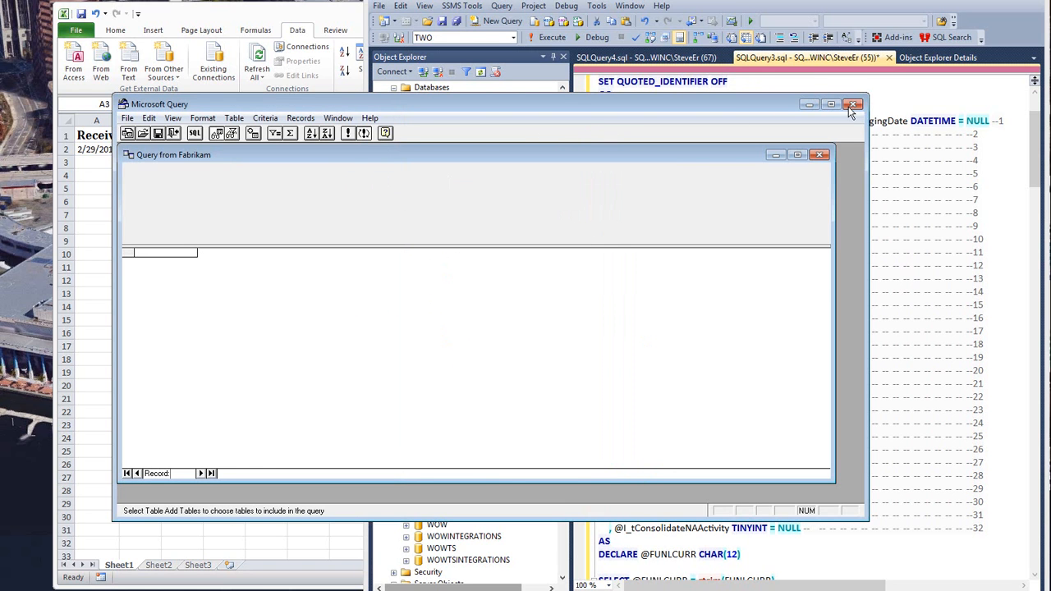
click(851, 108)
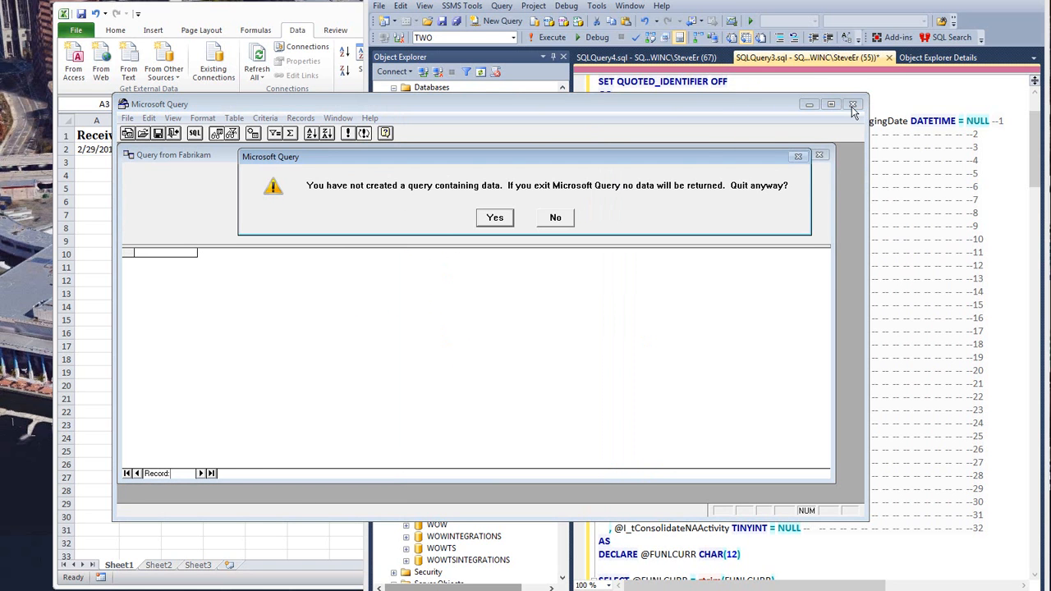
click(495, 219)
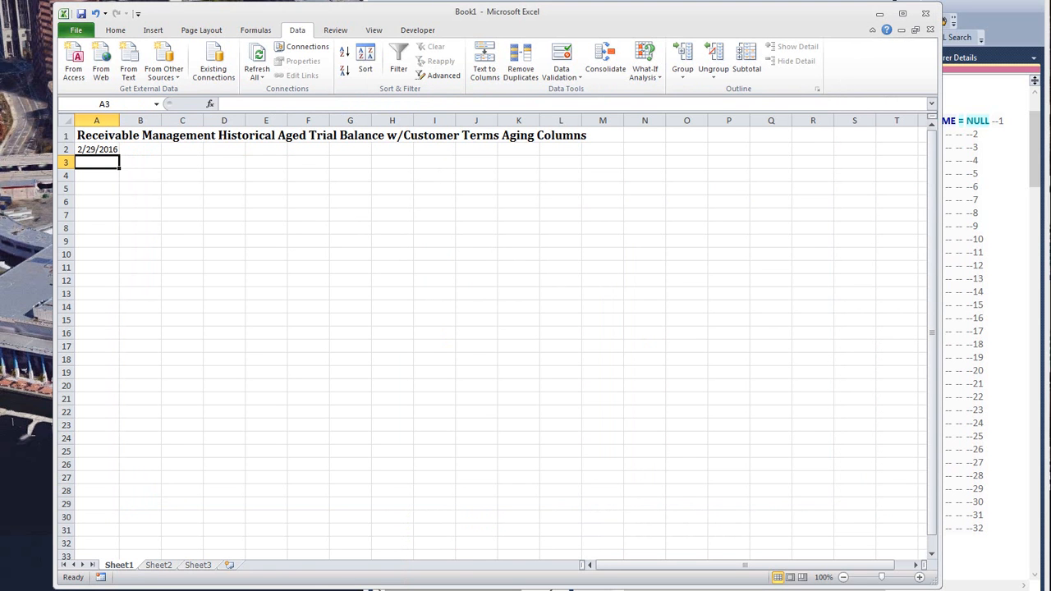
- Arrange the SQL Server Management Studio parameter list and the Excel workbook side by side, narrowing the workbook window to fit
click(895, 1)
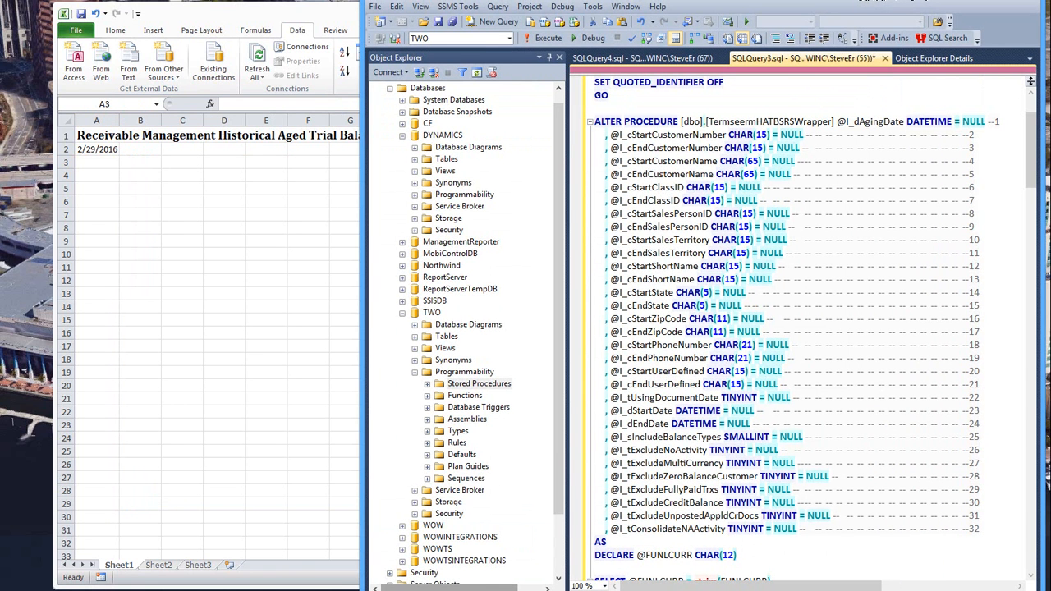
drag(892, 0, 329, 0)
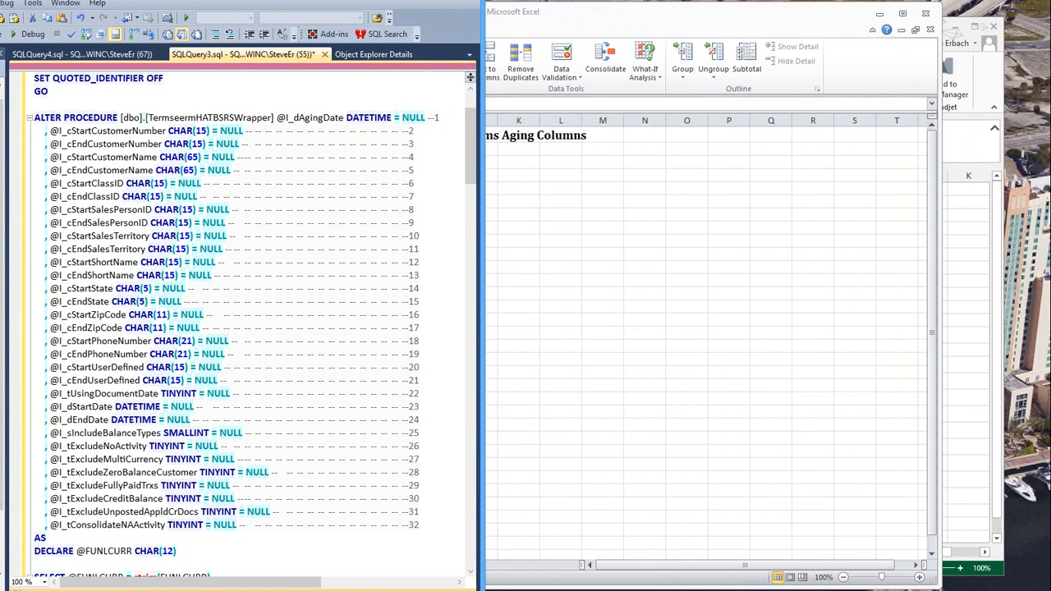
click(664, 20)
drag(567, 18, 663, 14)
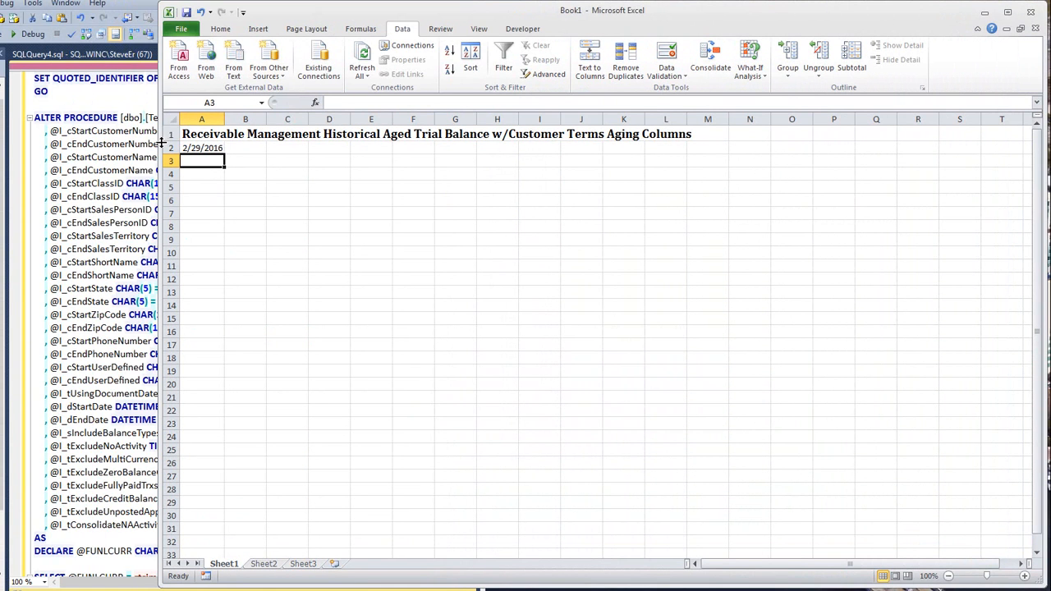
drag(158, 142, 453, 171)
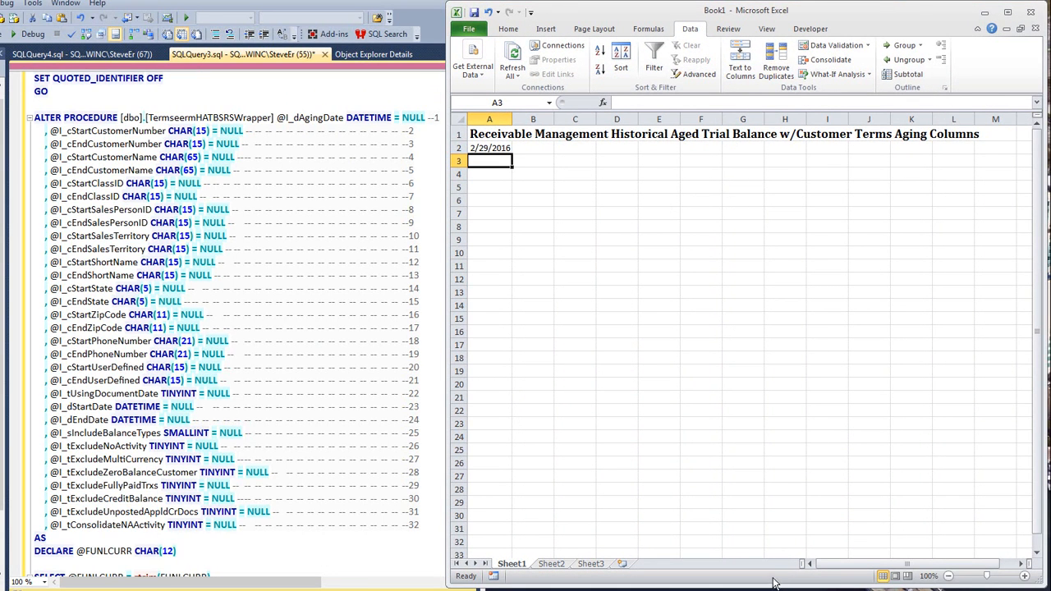
drag(771, 587, 770, 587)
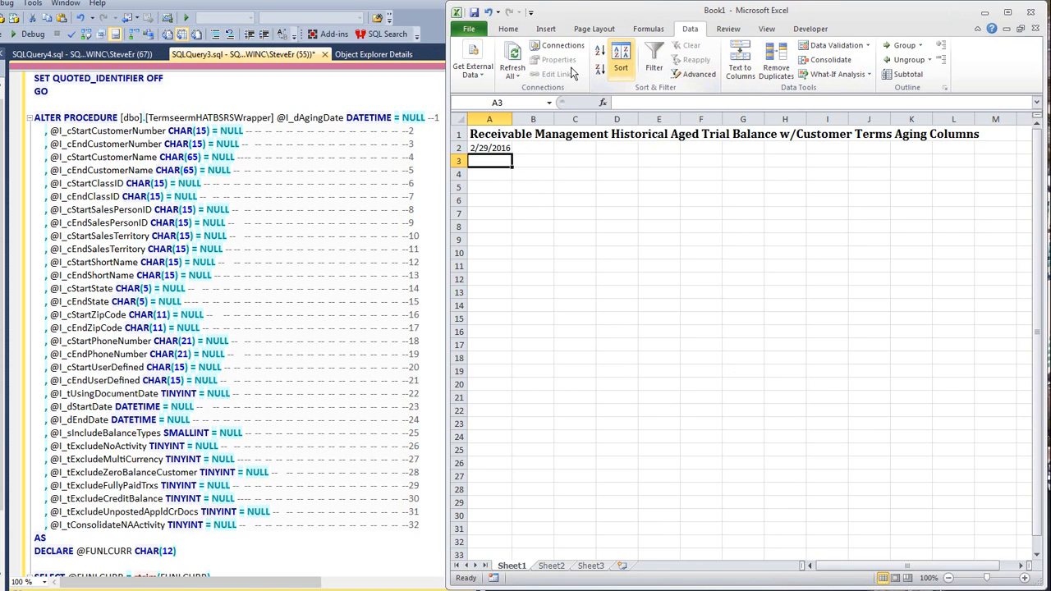
- Start a Microsoft Query import at cell A3 using the Fabrikam data source
click(476, 72)
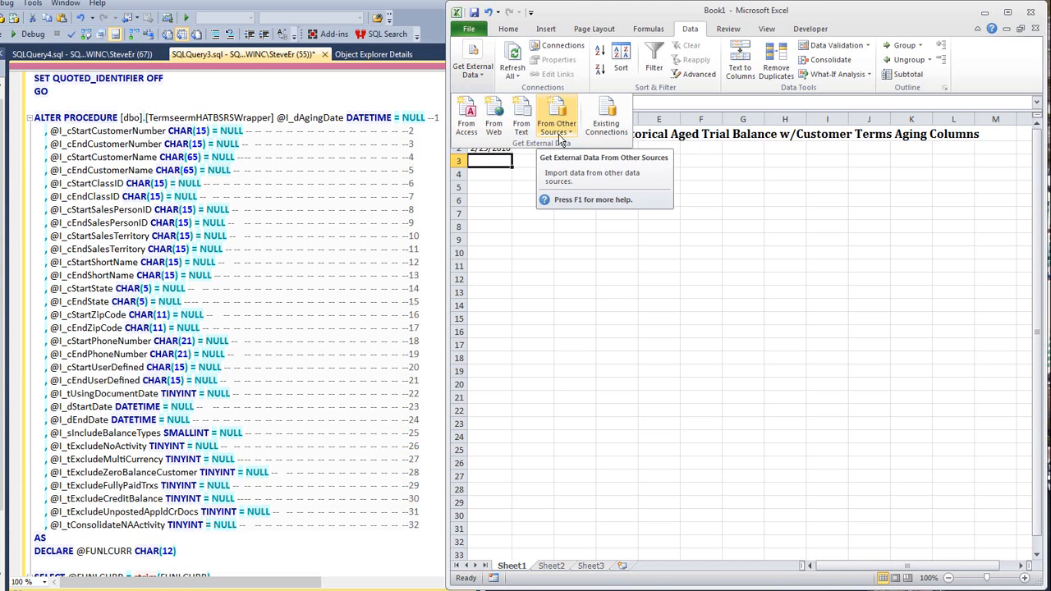
click(573, 133)
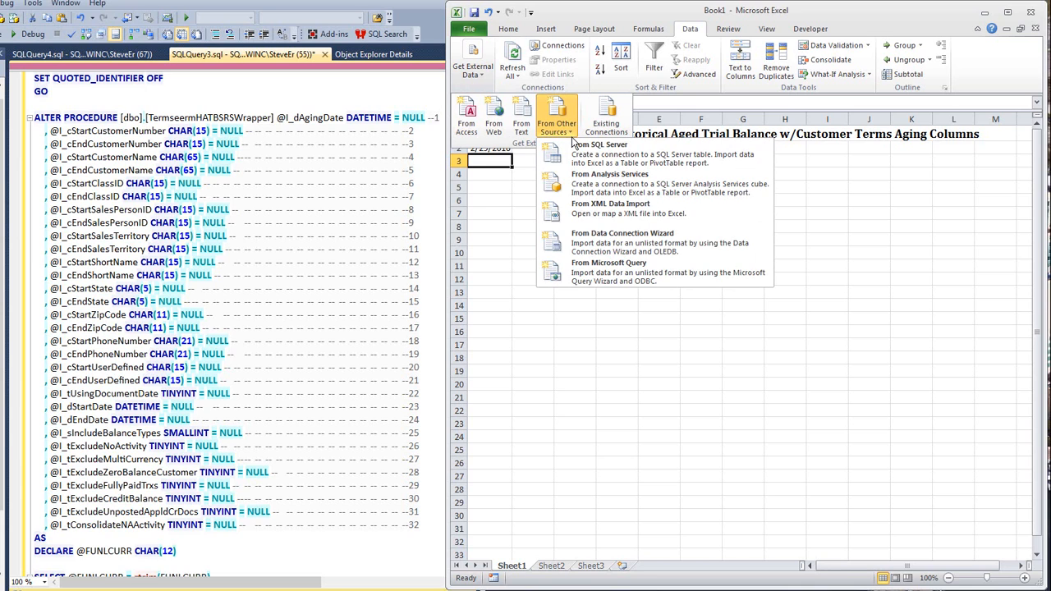
click(612, 275)
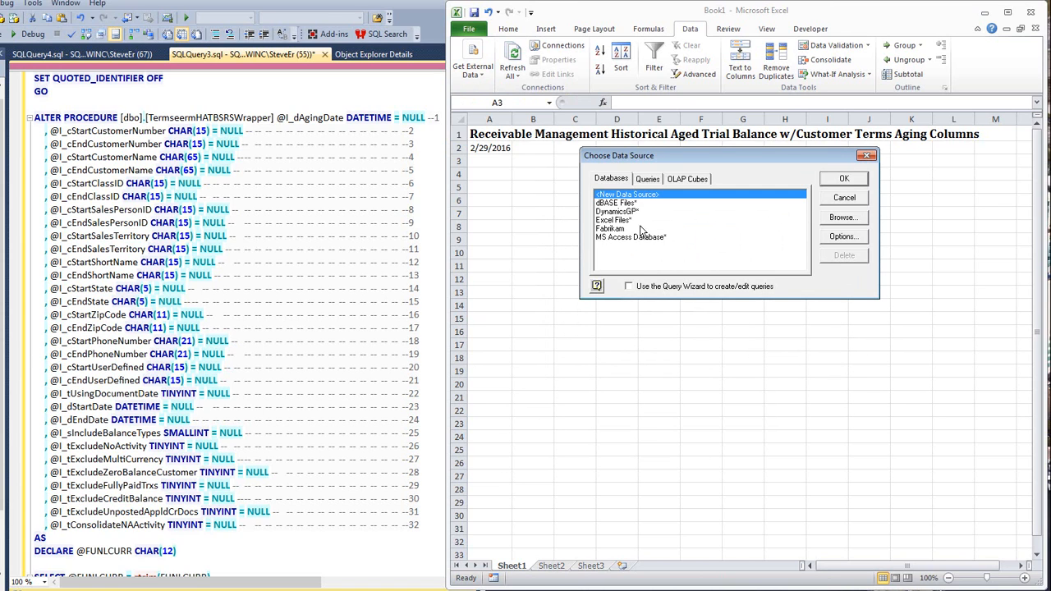
click(613, 230)
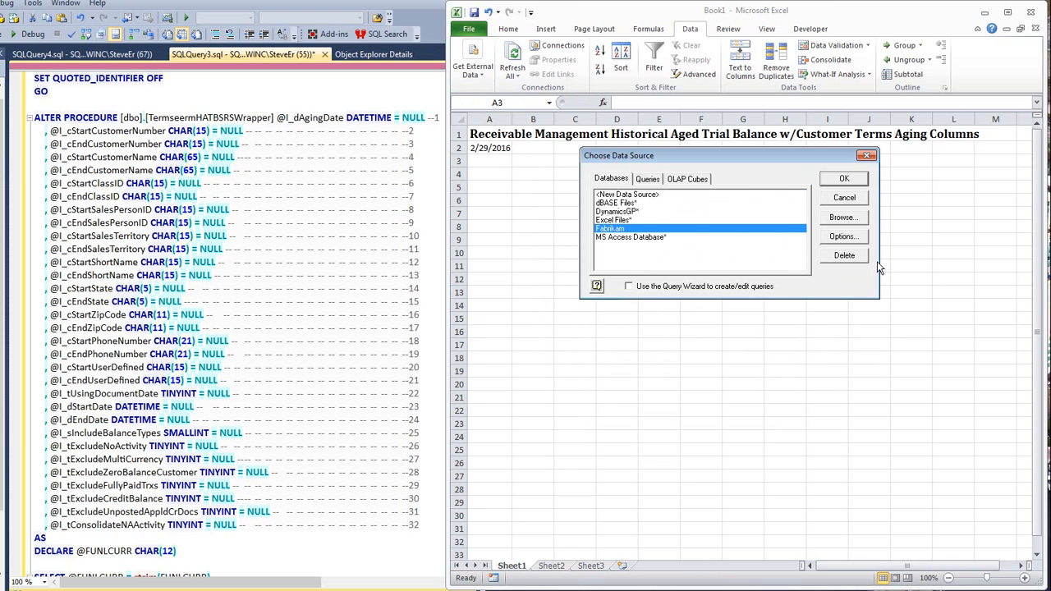
click(844, 179)
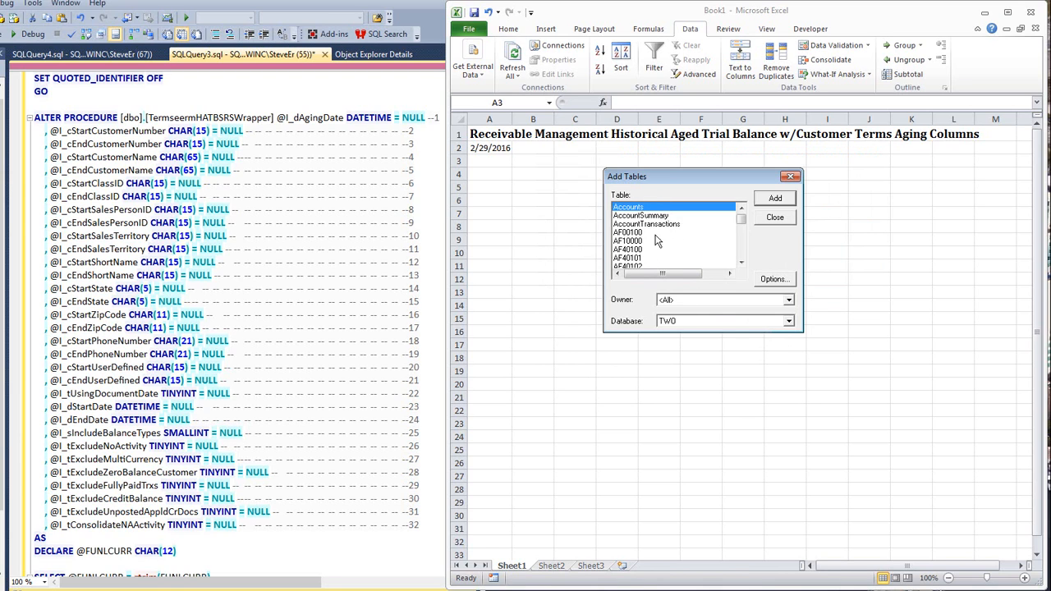
- Dismiss the table selection without adding tables, and open the SQL statement editor beside the stored procedure's parameter list
click(780, 219)
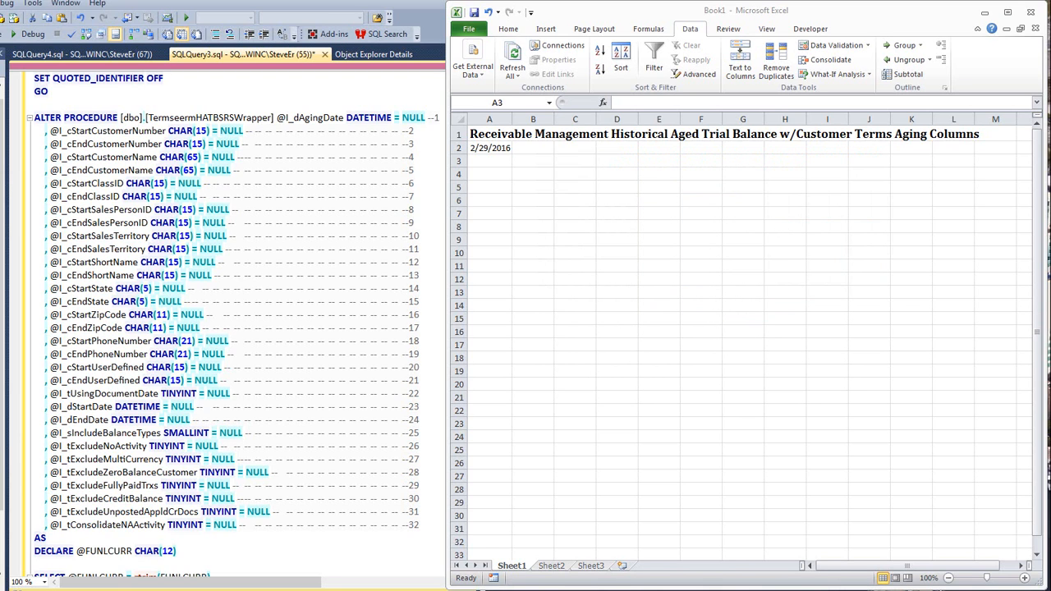
mouse_move(2, 353)
mouse_down()
mouse_move(380, 248)
mouse_move(592, 156)
mouse_move(620, 128)
mouse_move(810, 107)
mouse_up()
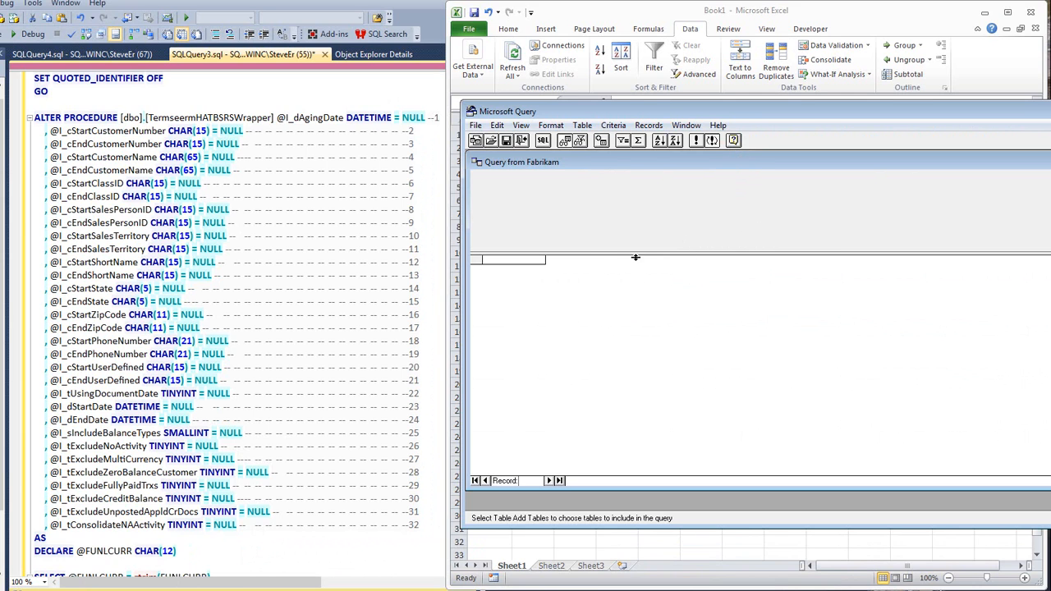
drag(721, 111, 751, 137)
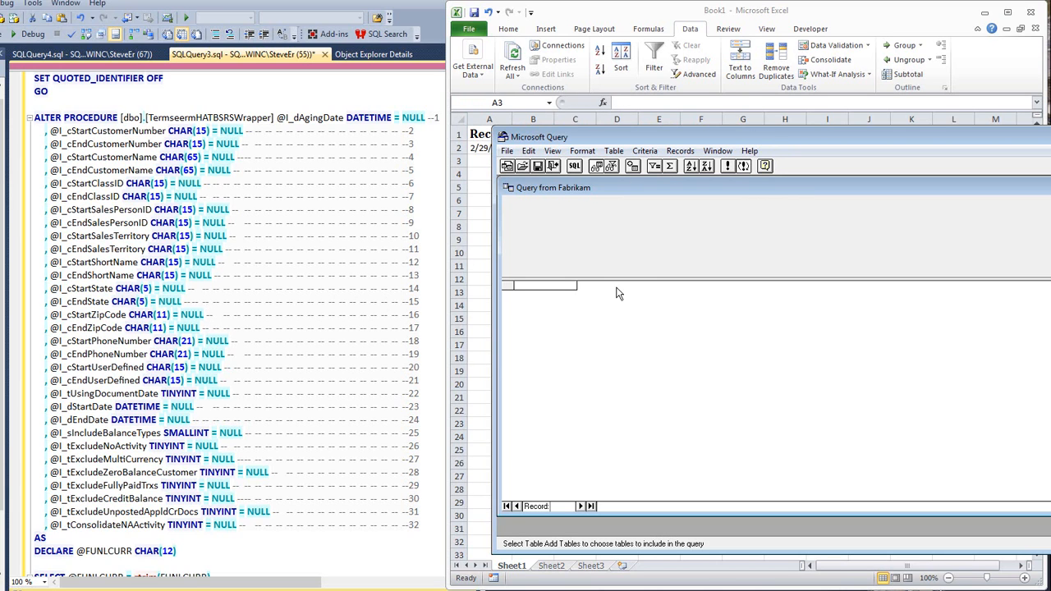
click(575, 164)
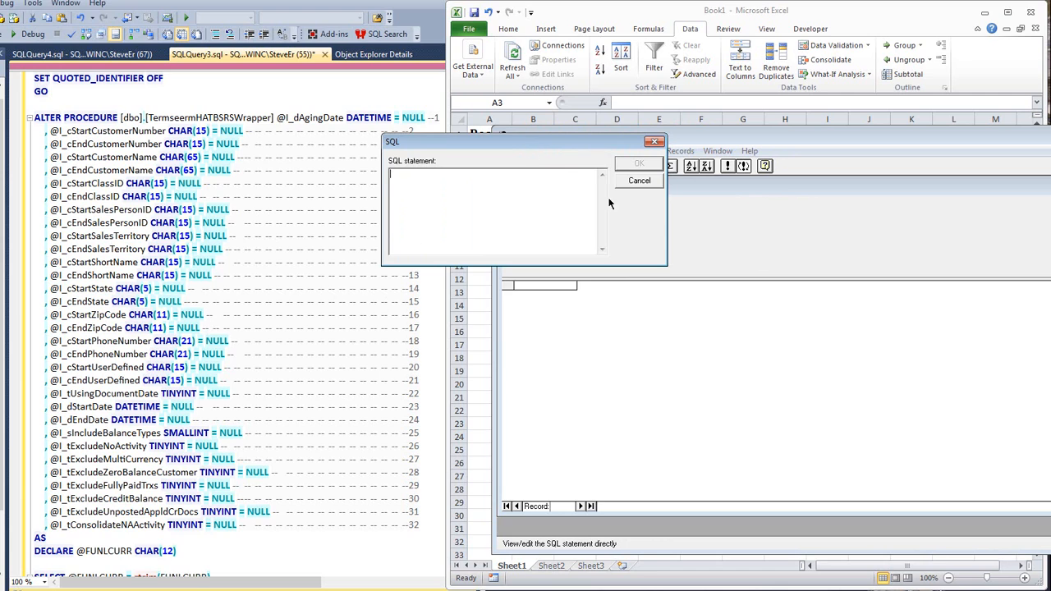
drag(527, 147, 712, 228)
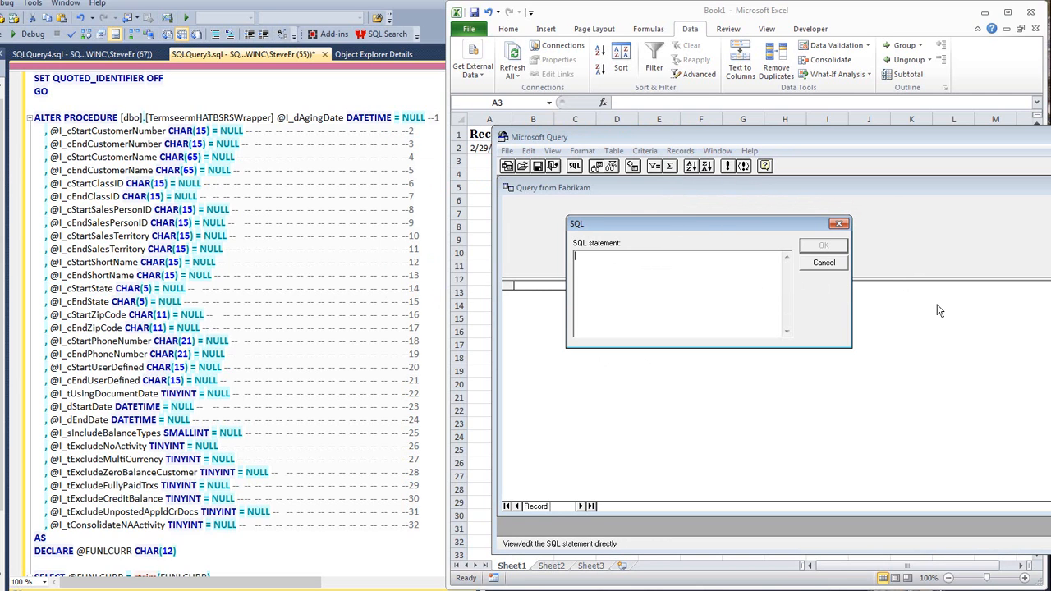
- Write the SQL statement {call TermseermHATBSRSWrapper} without arguments
text(()
text(ca)
text(ll)
text())
text( Term)
text(seem)
text(HATB)
text(SRS)
text(Wrapper)
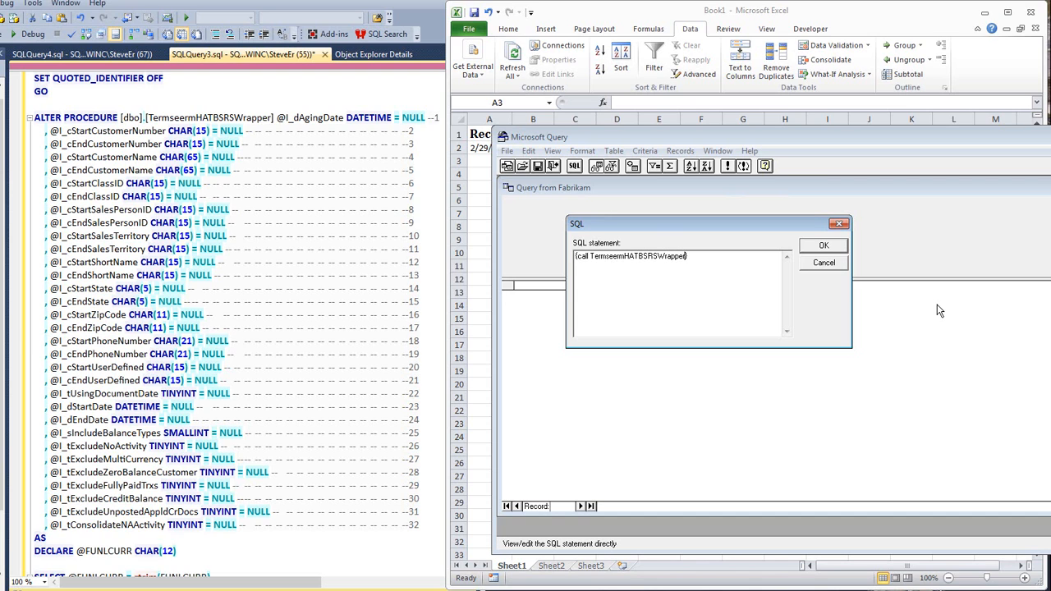
text((?,?,?,?)
- Add 32 comma-separated ? placeholders in parentheses after the procedure name, and accept the statement despite its lack of graphical representation
key(shift+Left)
key(shift+Left)
key(shift+Left)
key(shift+Left)
key(shift+Left)
key(shift+Left)
key(shift+Left)
key(Left)
key(Right)
key(ctrl+v)
key(ctrl+v)
key(ctrl+v)
key(shift+Home)
key(shift+Right)
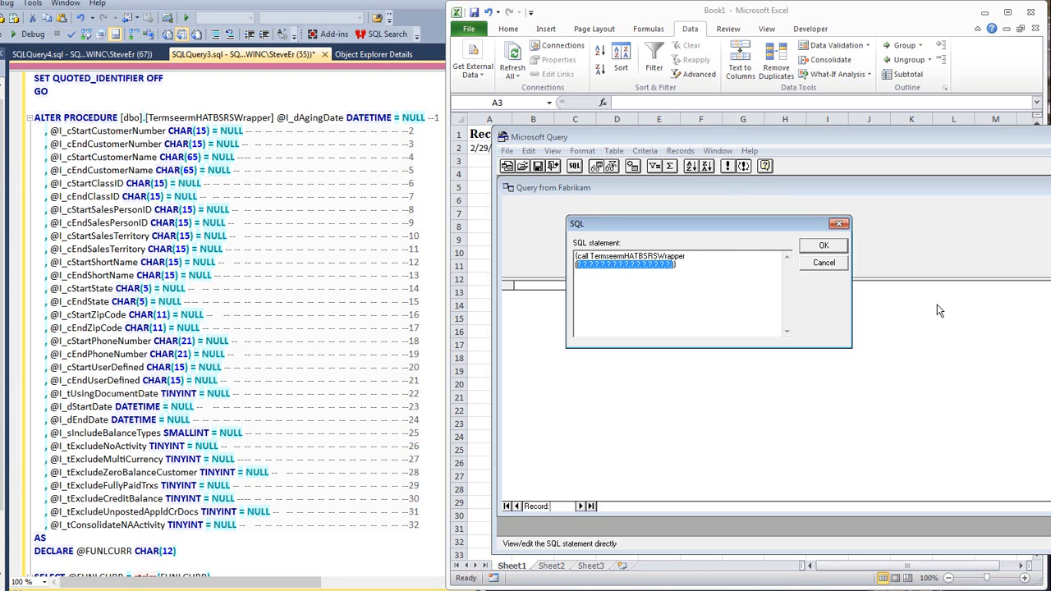
key(End)
key(Left)
key(Left)
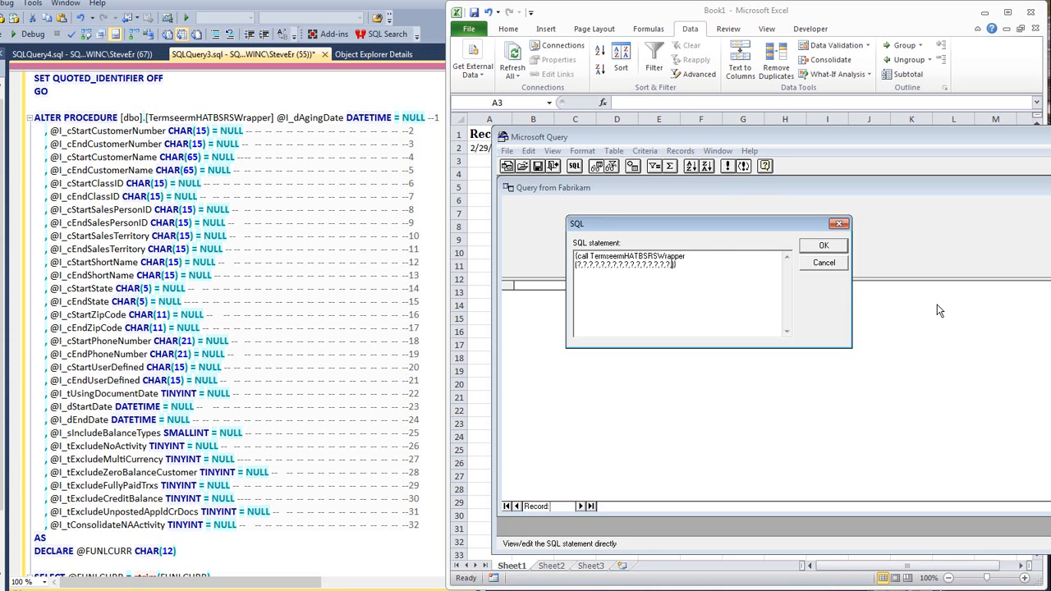
text(,?,?,?,?,?,?,?,?,?,?,?,?,?,?,?,?)
click(822, 246)
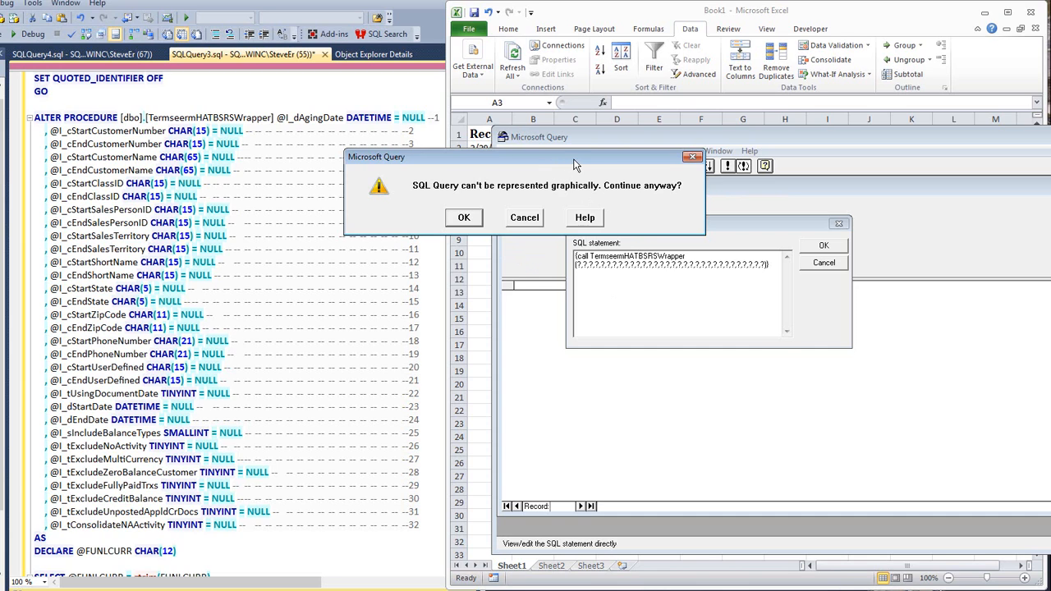
click(472, 222)
- Enter 2016-02-01 as the value of Parameter 1, the aging date
drag(512, 158, 517, 179)
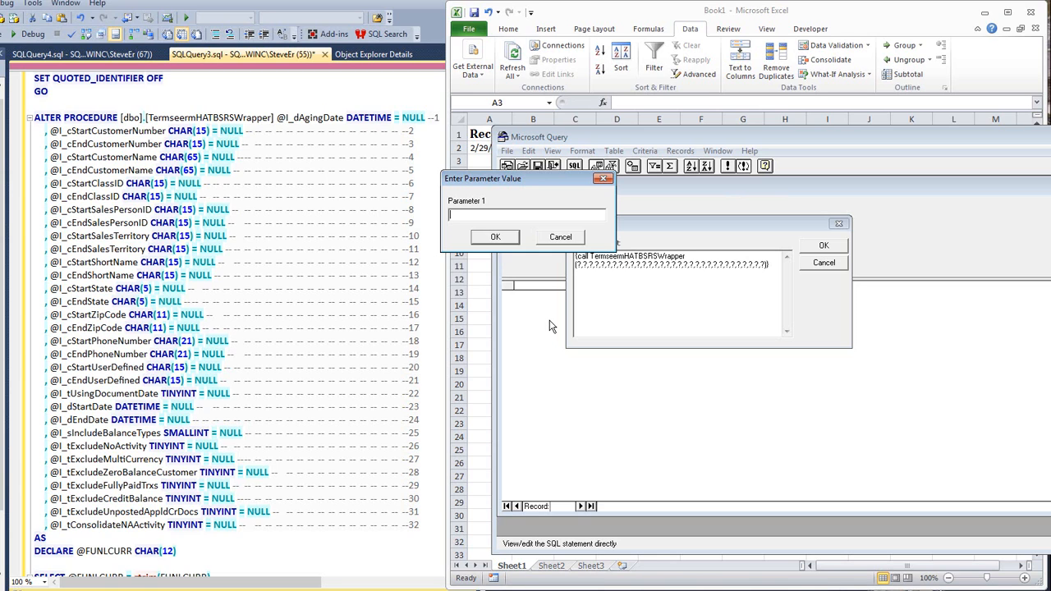
text(4/2)
key(BackSpace)
key(BackSpace)
key(BackSpace)
text(2016-02-01)
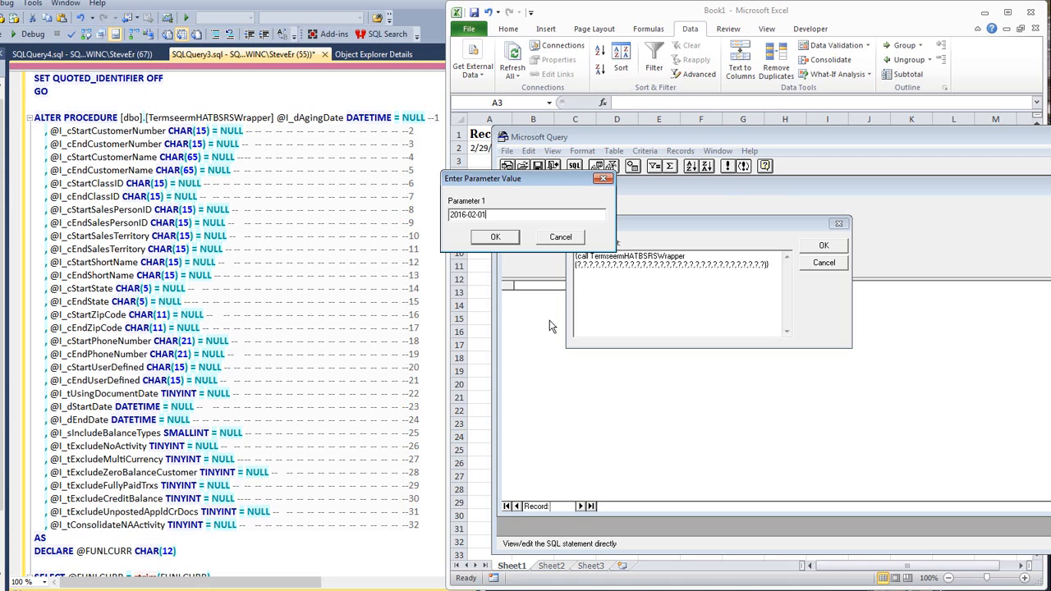